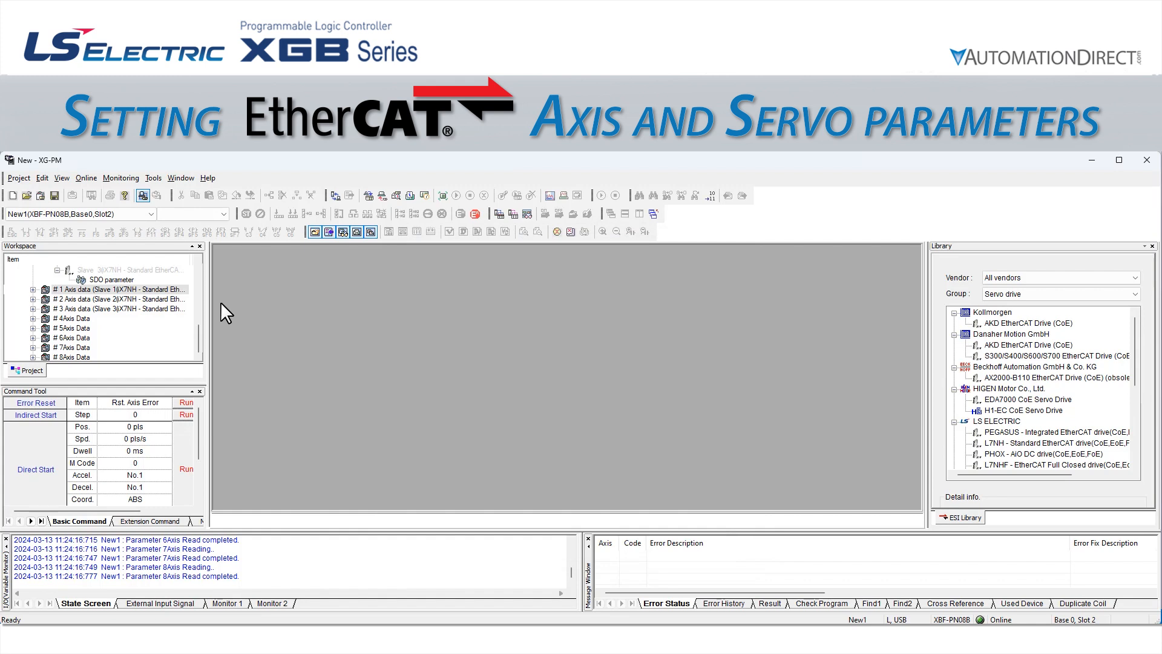
pyautogui.click(86, 178)
pyautogui.moveTo(138, 236)
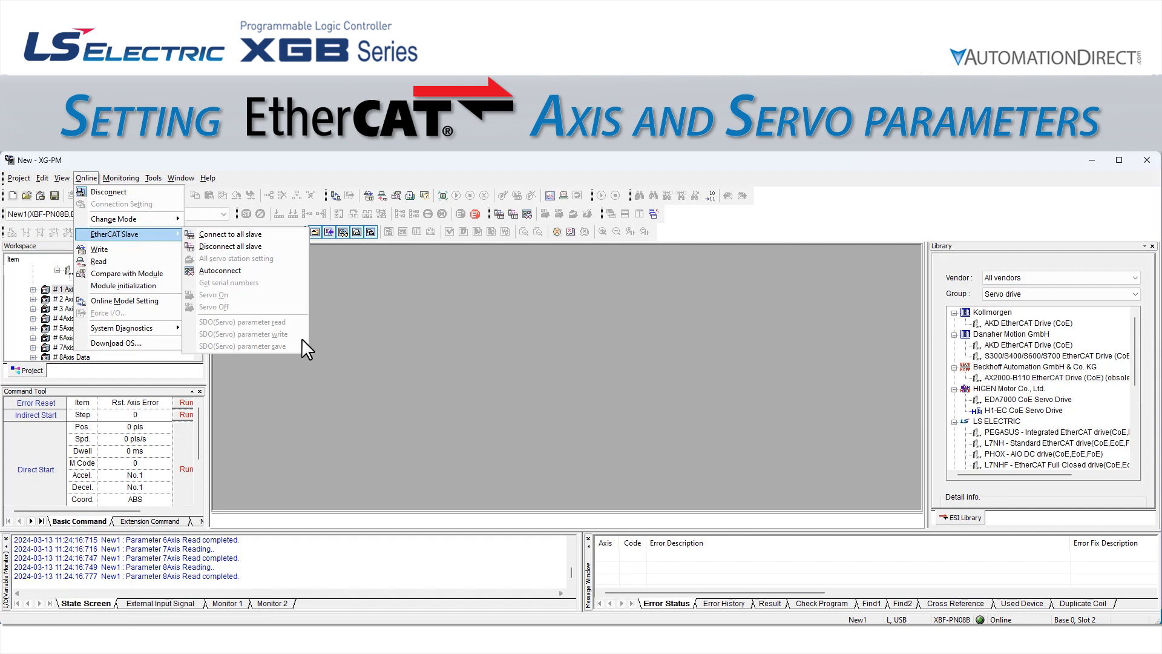
pyautogui.click(338, 324)
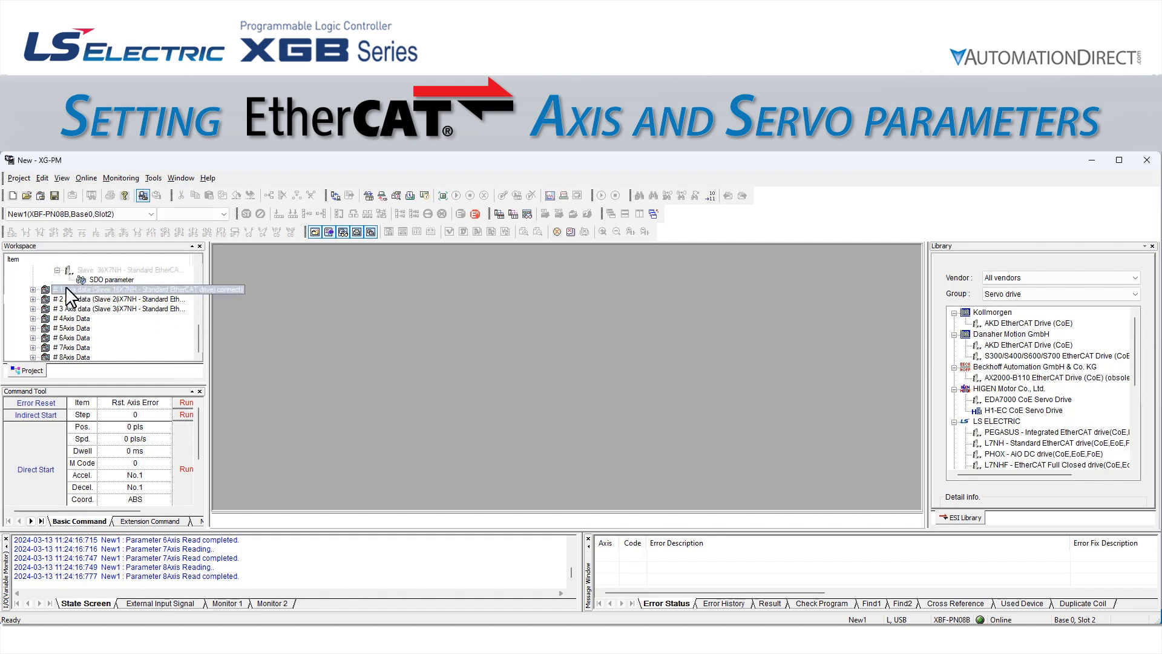
# Step: Open the axis parameter table from the # 1 Axis data and look across to the 8 Axis column
pyautogui.click(33, 290)
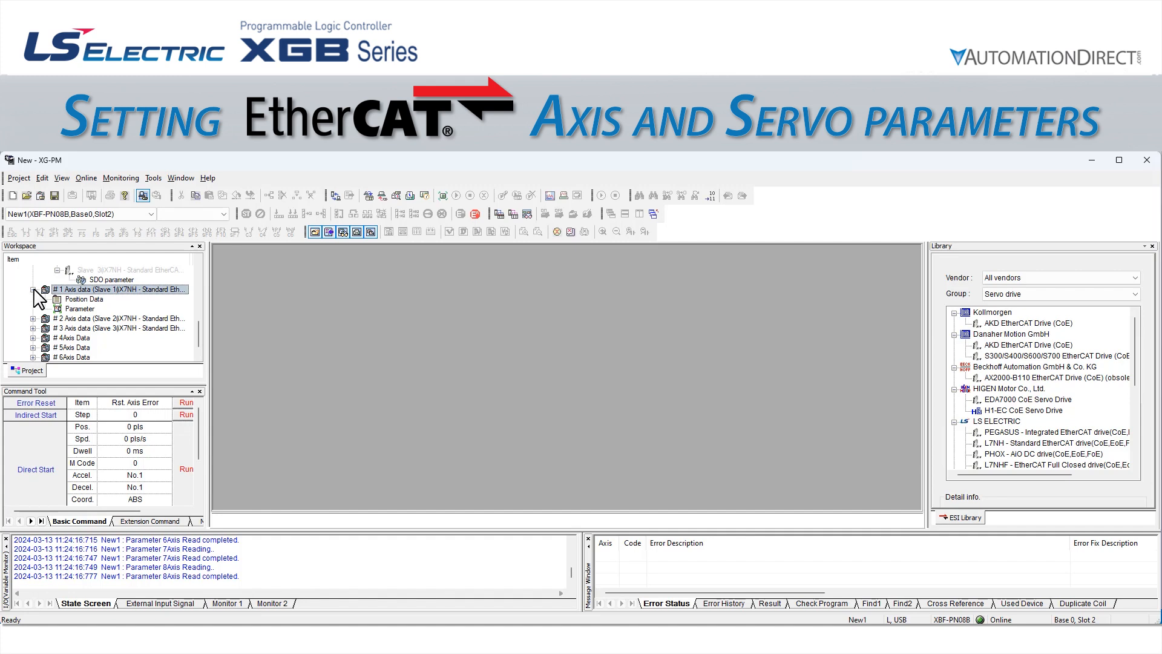
pyautogui.click(81, 307)
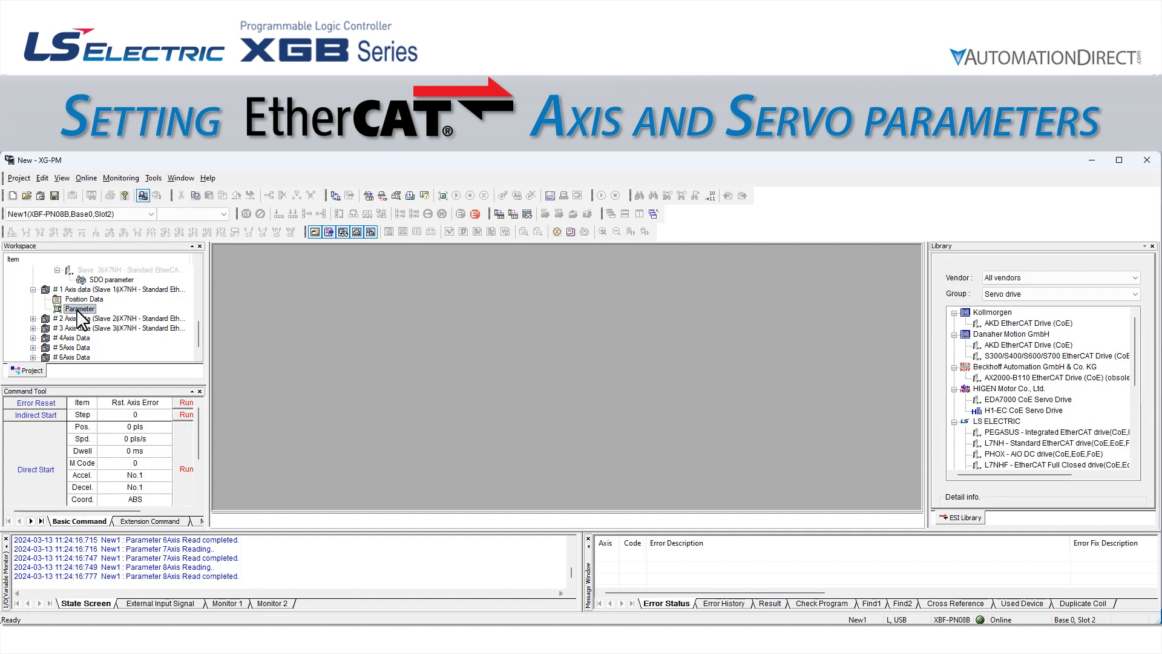
pyautogui.doubleClick(78, 310)
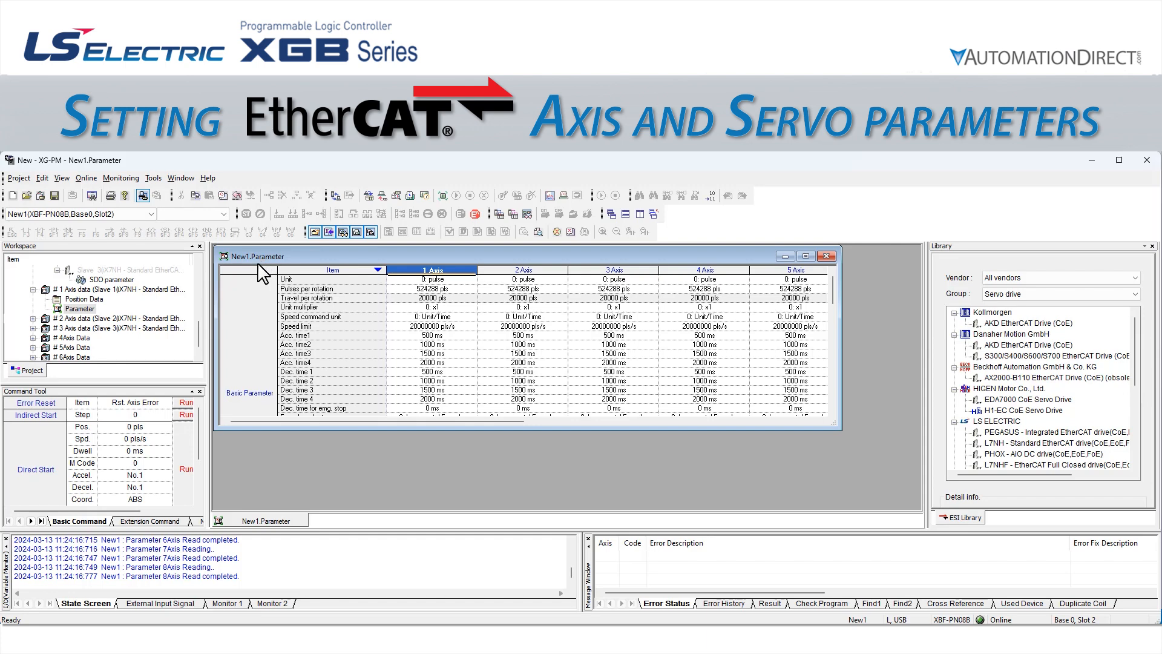
pyautogui.moveTo(402, 420); pyautogui.dragTo(697, 422)
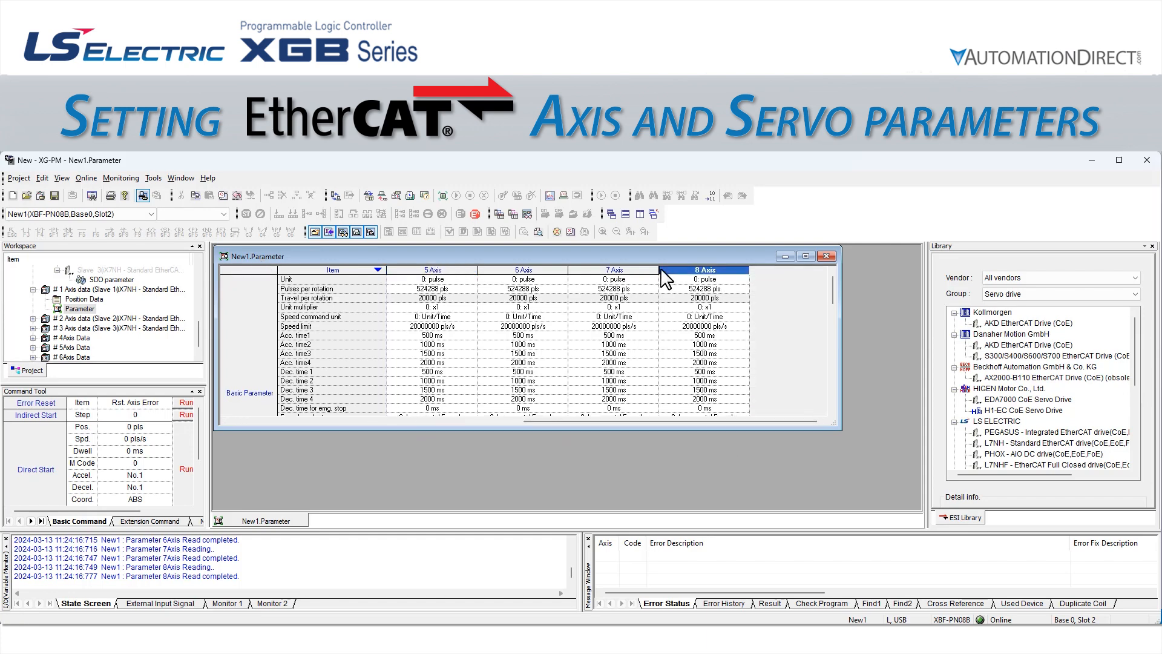
pyautogui.click(532, 270)
# Step: Show the axis 3 and axis 2 parameters from their axis data and maximize the parameter table
pyautogui.click(33, 328)
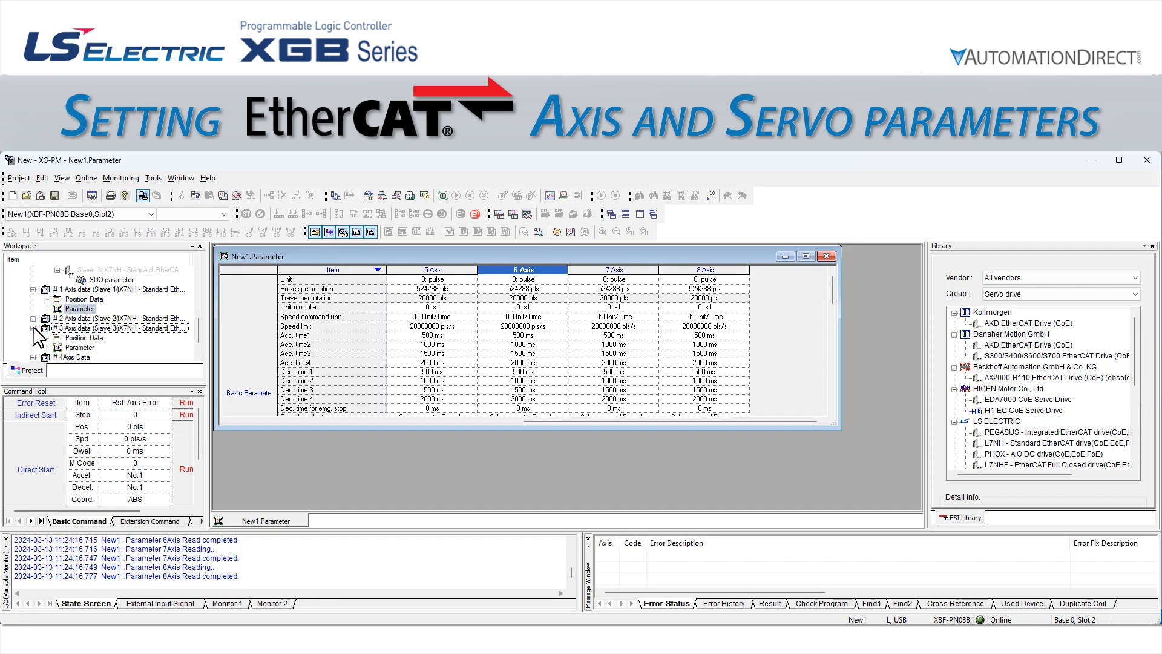
pyautogui.doubleClick(72, 347)
pyautogui.click(33, 319)
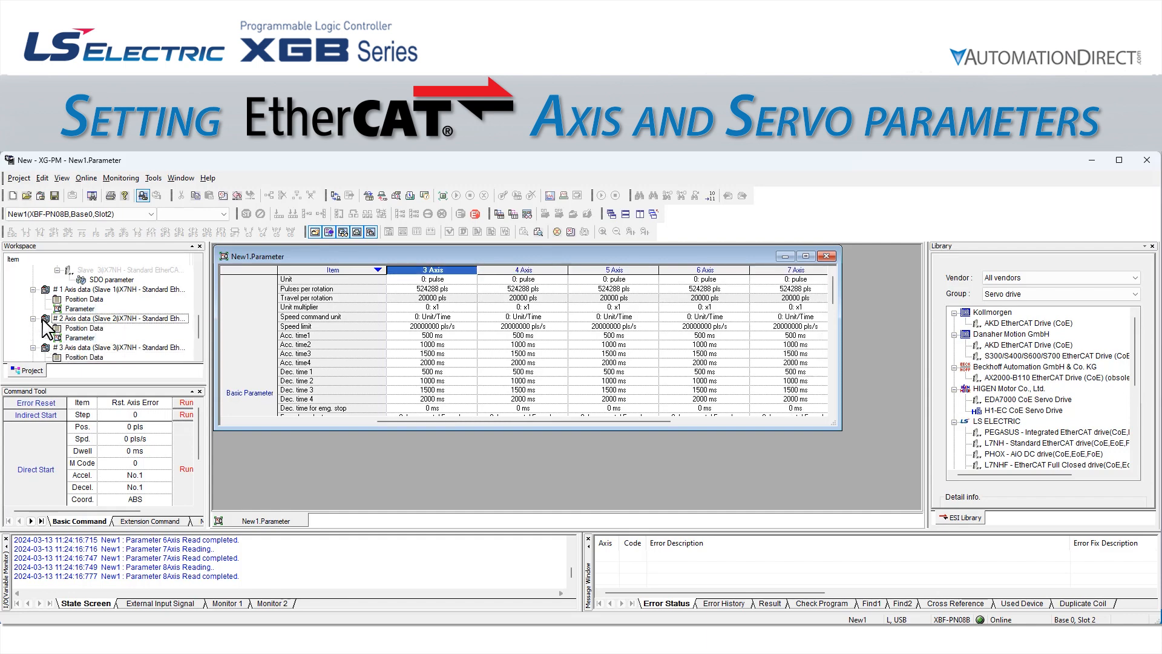
pyautogui.doubleClick(80, 338)
pyautogui.moveTo(372, 419); pyautogui.dragTo(288, 417)
pyautogui.doubleClick(369, 256)
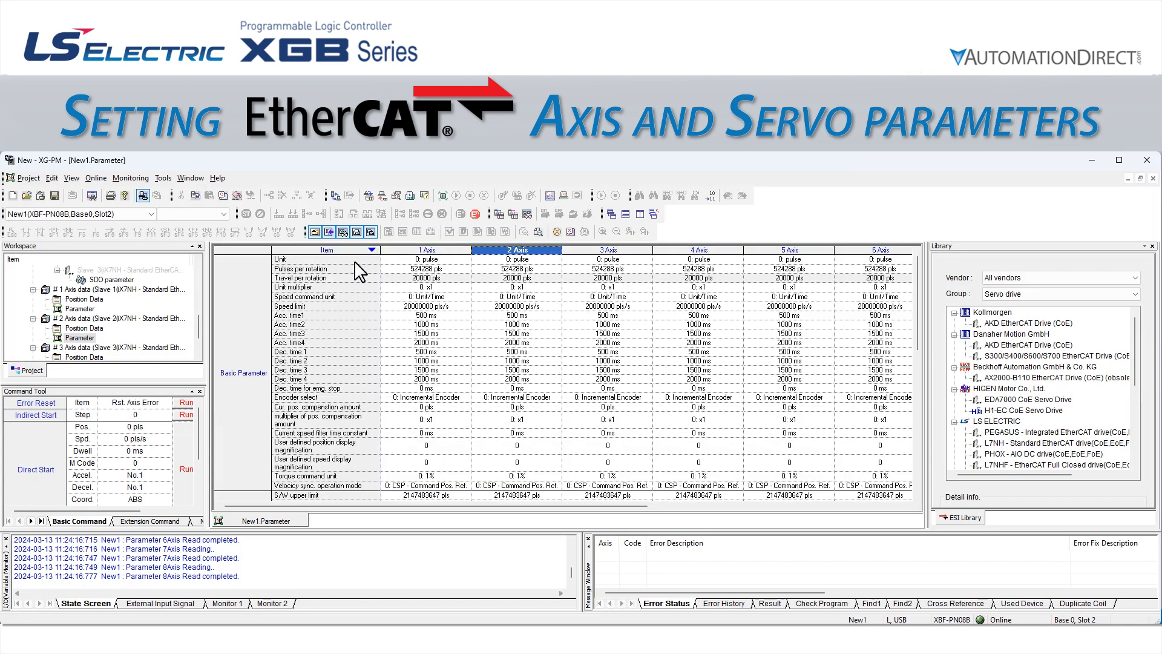
# Step: Check the Unit options for axis 1 and look through the basic, extended and manual operation parameters
pyautogui.click(467, 261)
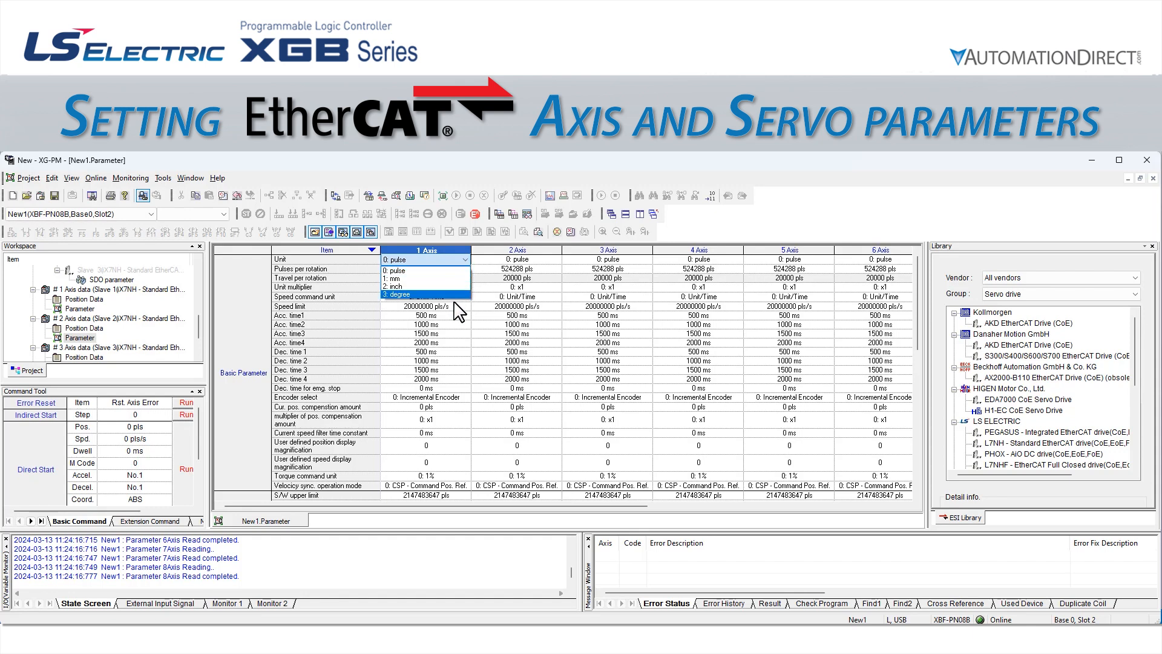
pyautogui.click(465, 259)
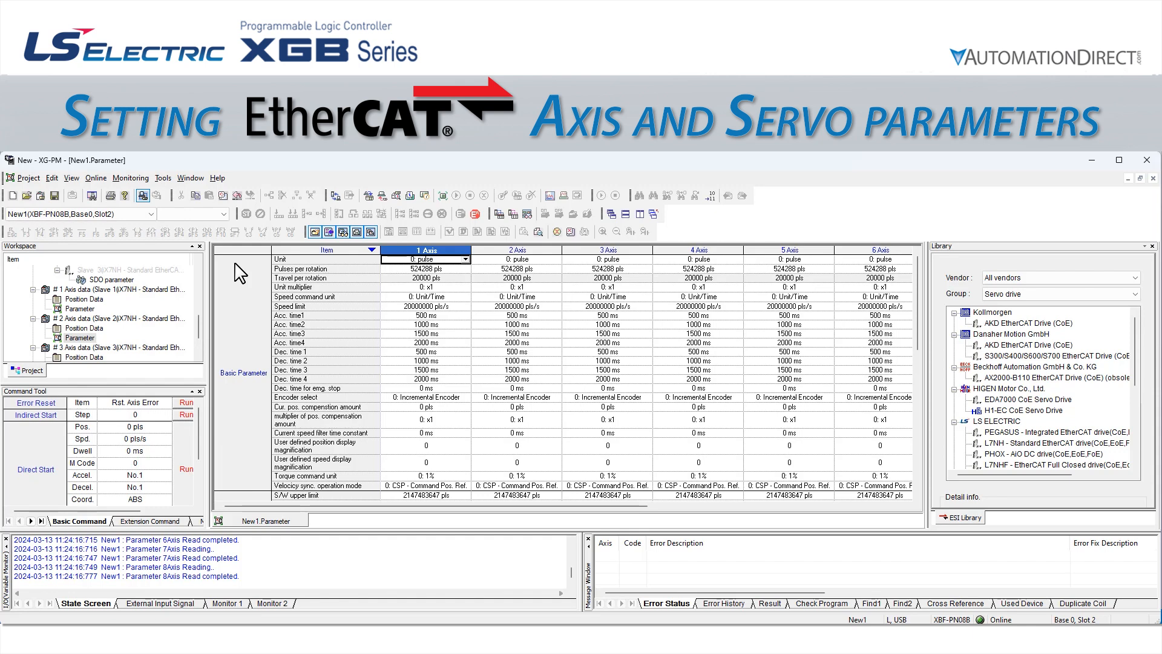
pyautogui.scroll(-5, 245, 326)
pyautogui.scroll(-6, 248, 362)
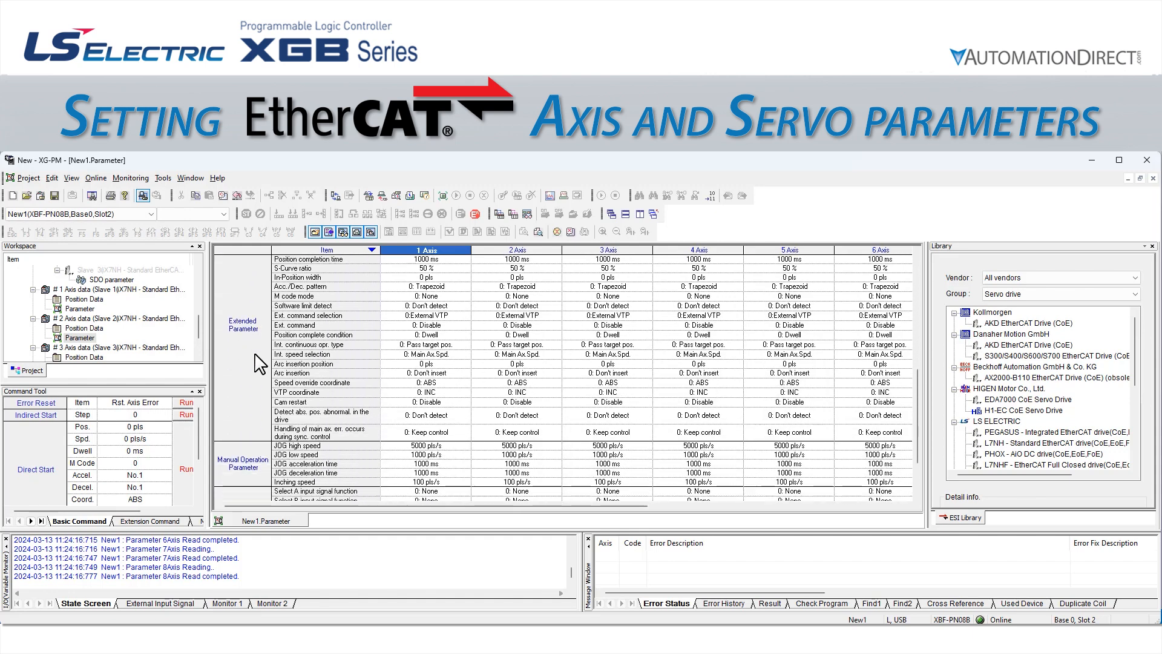
pyautogui.scroll(-2, 263, 356)
pyautogui.scroll(2, 260, 363)
pyautogui.scroll(7, 261, 372)
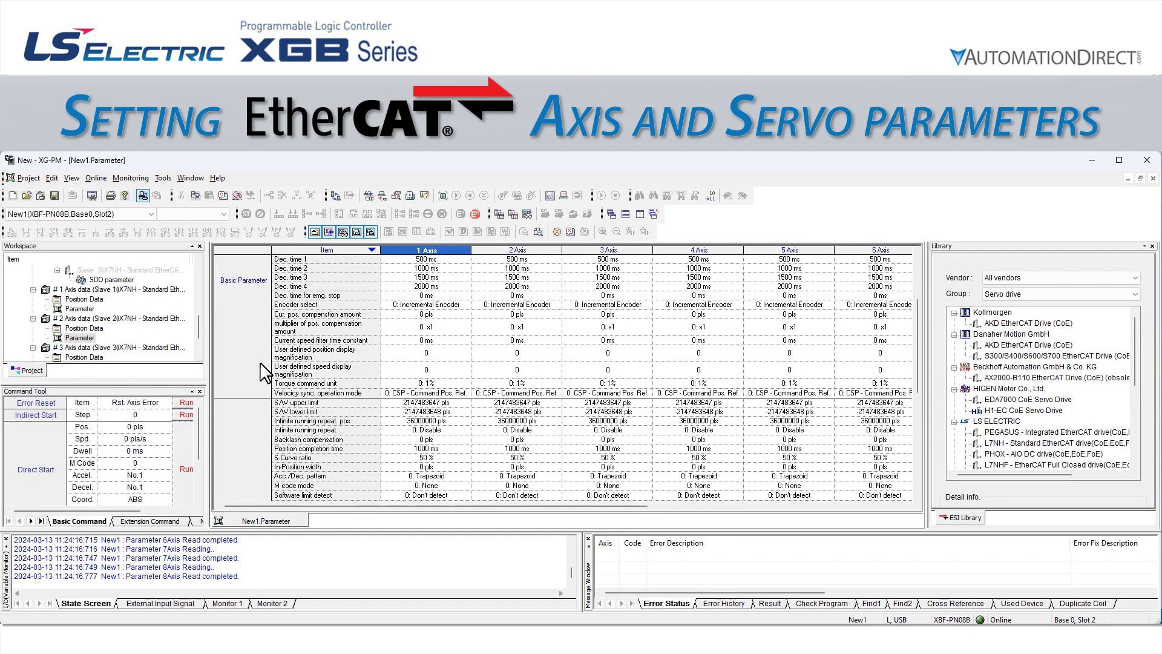
pyautogui.scroll(4, 265, 372)
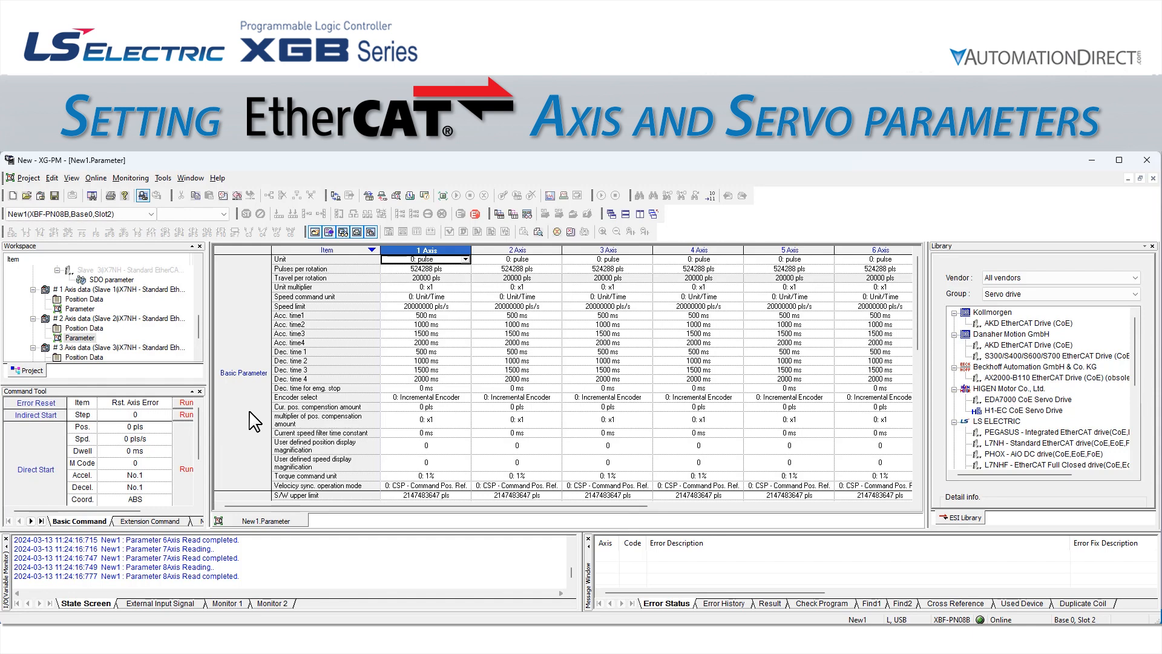
# Step: Check the options for axis 1's Encoder select and Torque command unit parameters
pyautogui.click(465, 398)
pyautogui.click(464, 398)
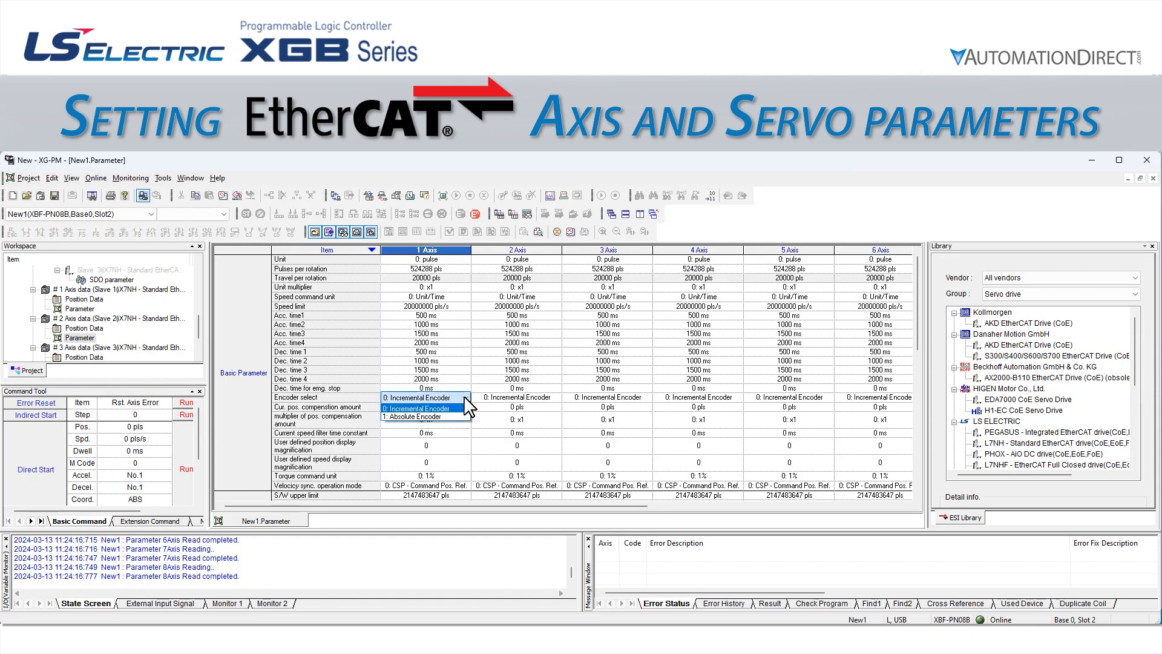
pyautogui.click(466, 476)
pyautogui.click(466, 476)
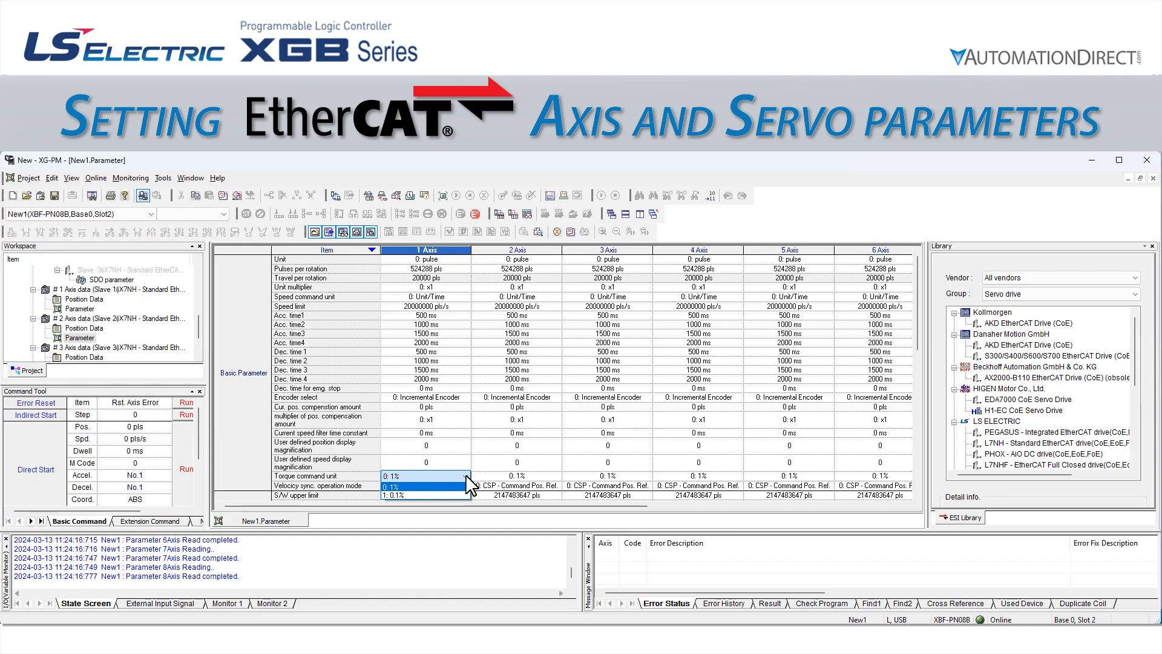
pyautogui.click(466, 478)
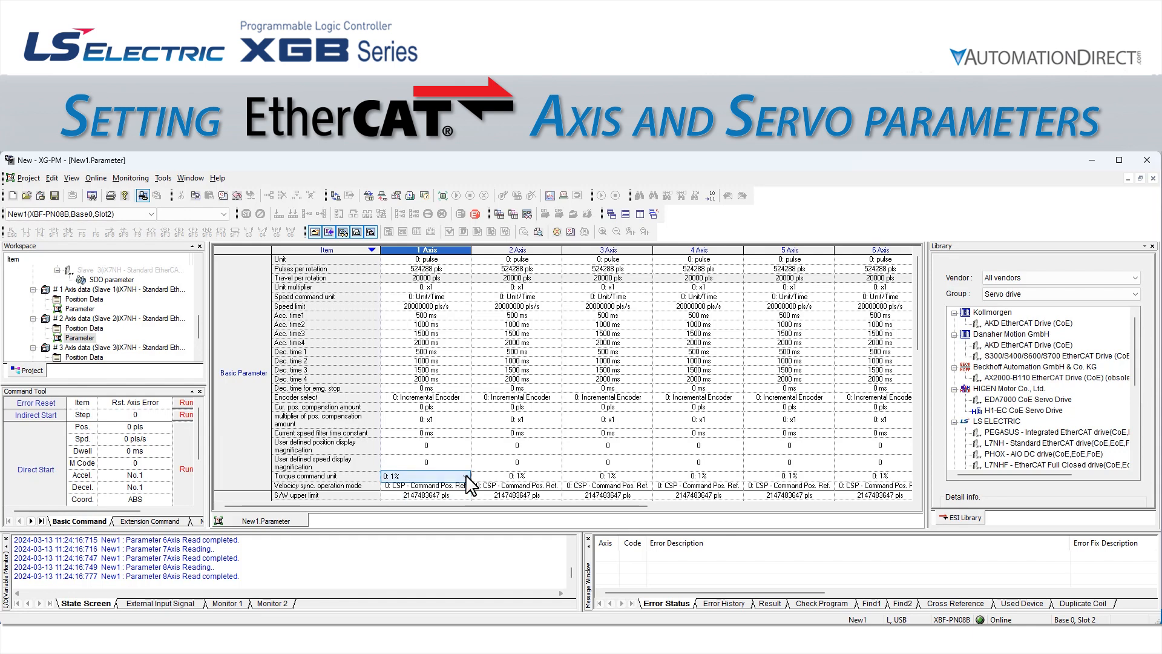
pyautogui.click(265, 422)
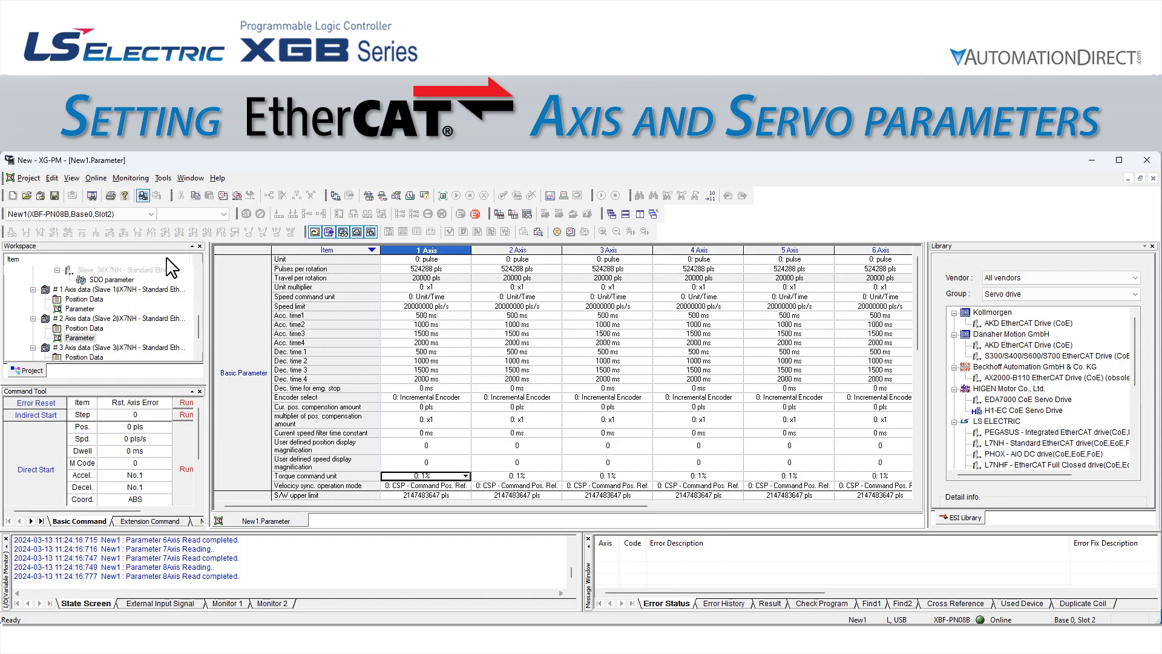
# Step: Look over the EtherCAT slave online commands and the three slaves with their SDO parameters in the project
pyautogui.click(127, 281)
pyautogui.scroll(1, 128, 288)
pyautogui.scroll(4, 129, 289)
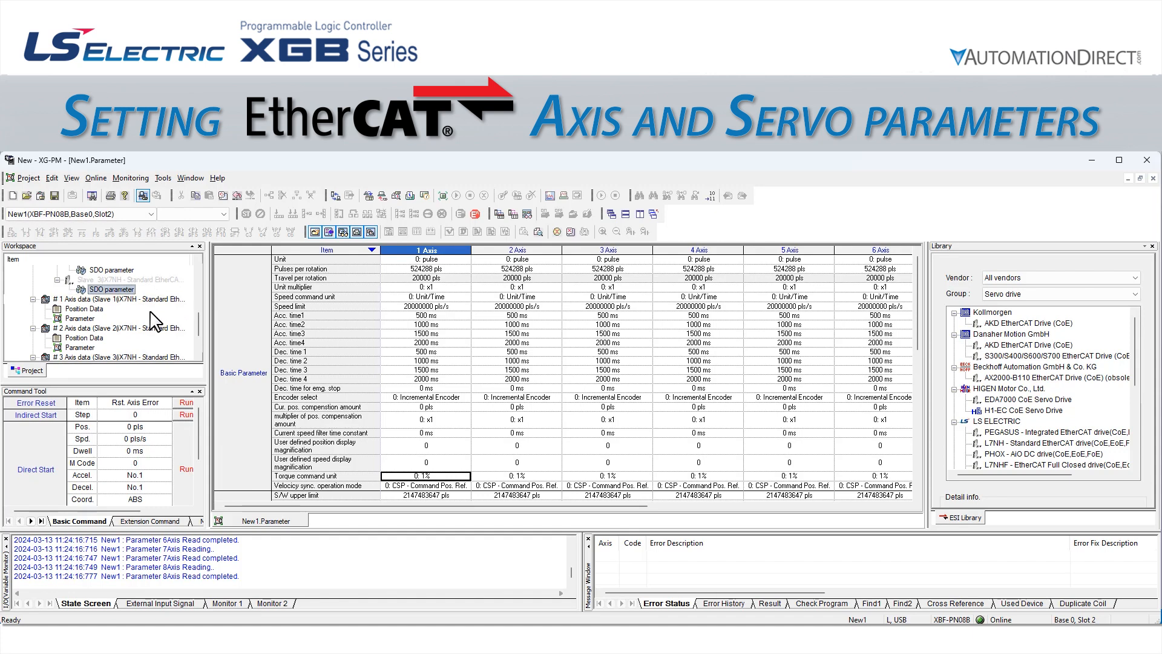
pyautogui.click(96, 178)
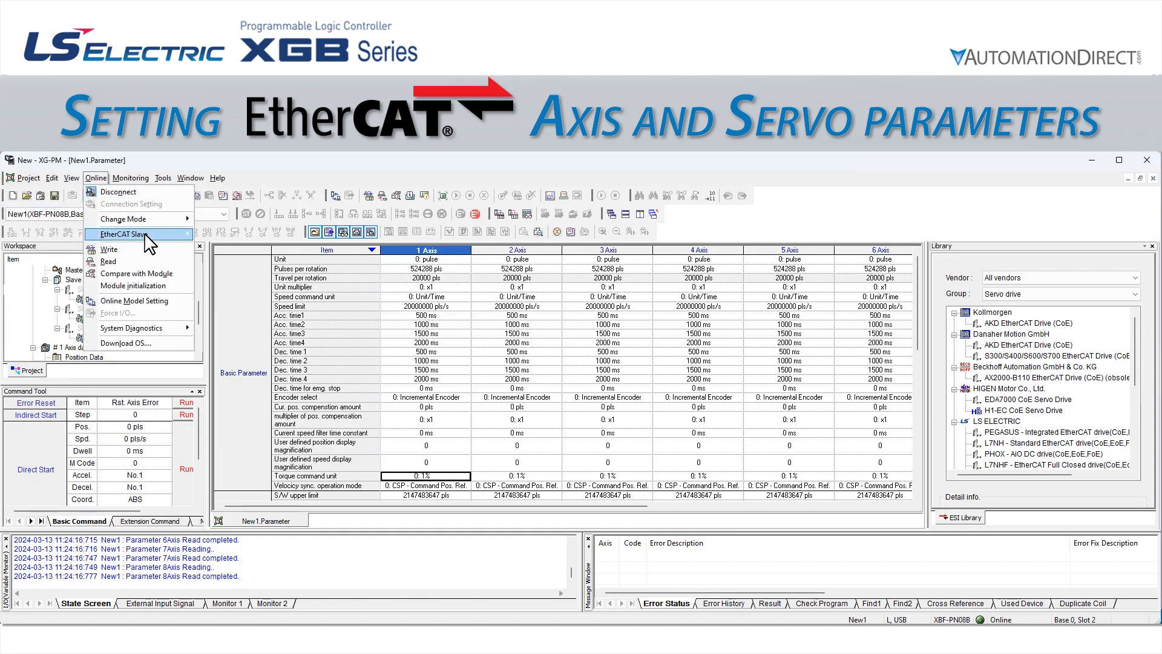
pyautogui.moveTo(148, 234)
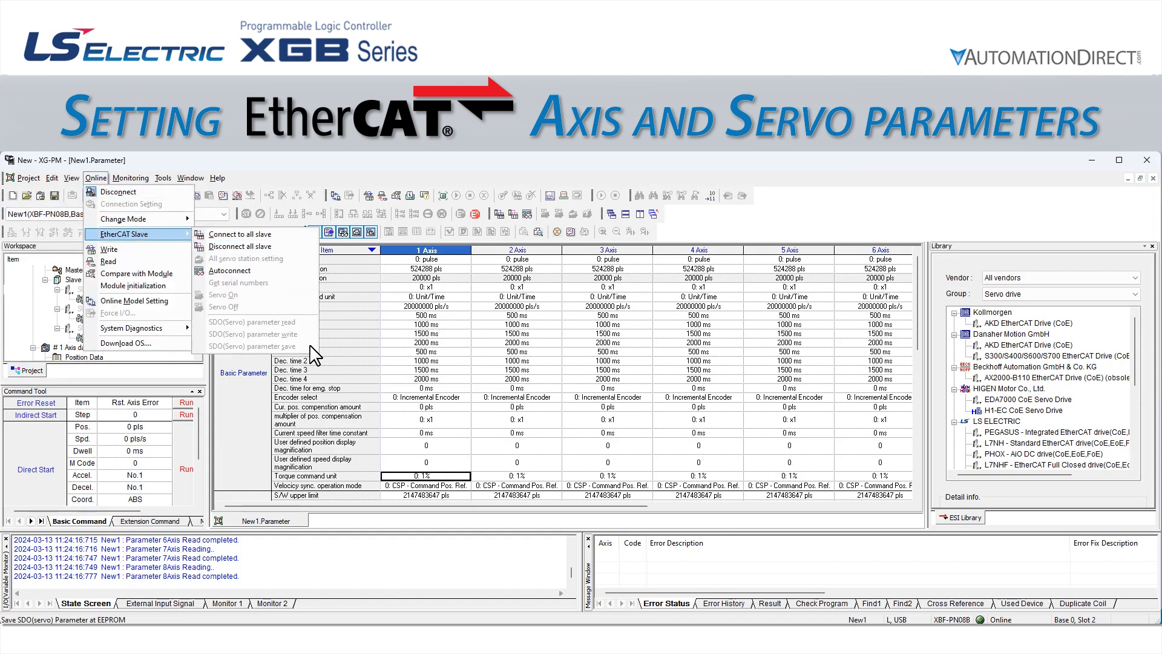
pyautogui.click(281, 185)
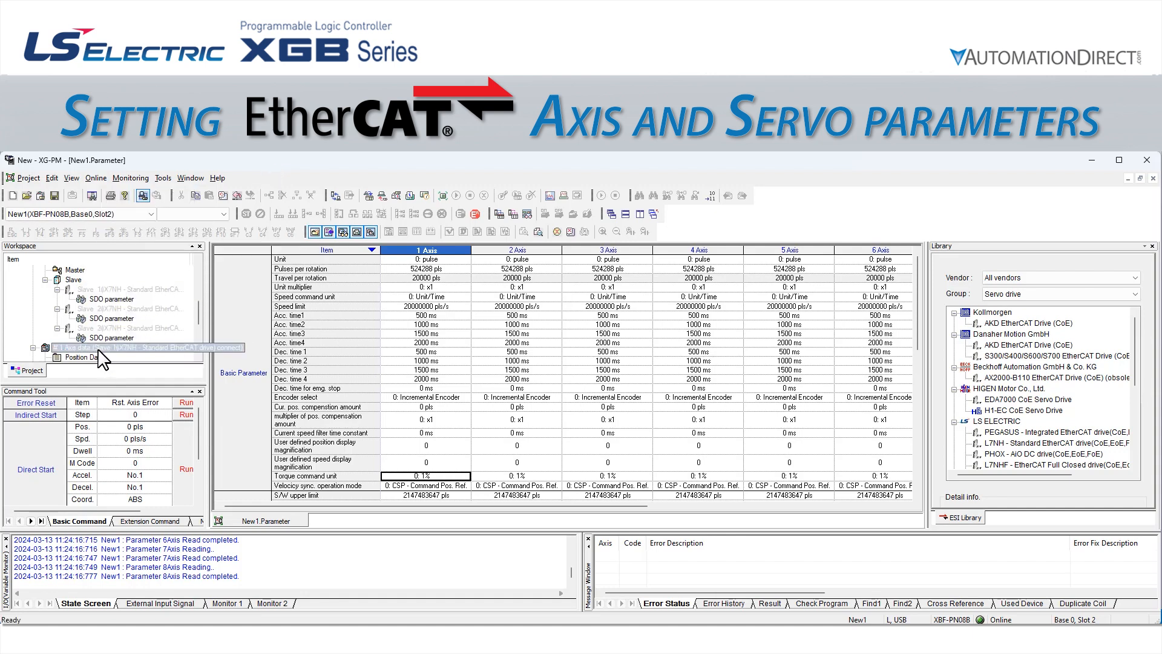
pyautogui.click(150, 329)
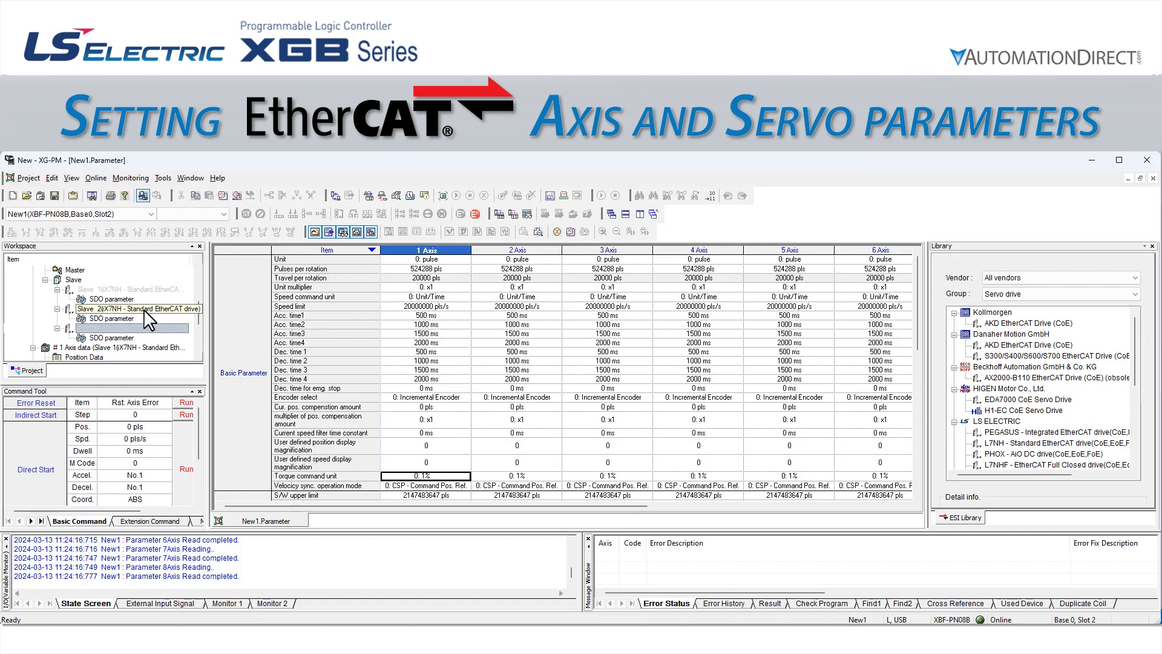
pyautogui.click(144, 289)
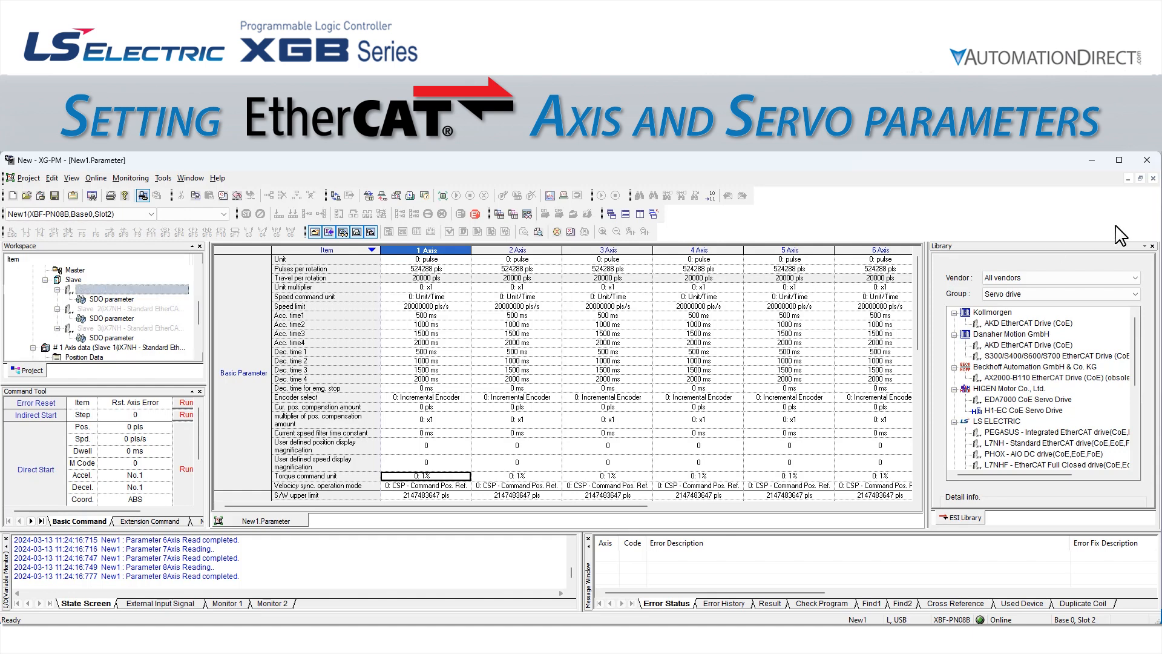
# Step: Show Slave 1's SDO parameters maximized with a narrower Name column, and check the Access entry of Node ID
pyautogui.click(1140, 178)
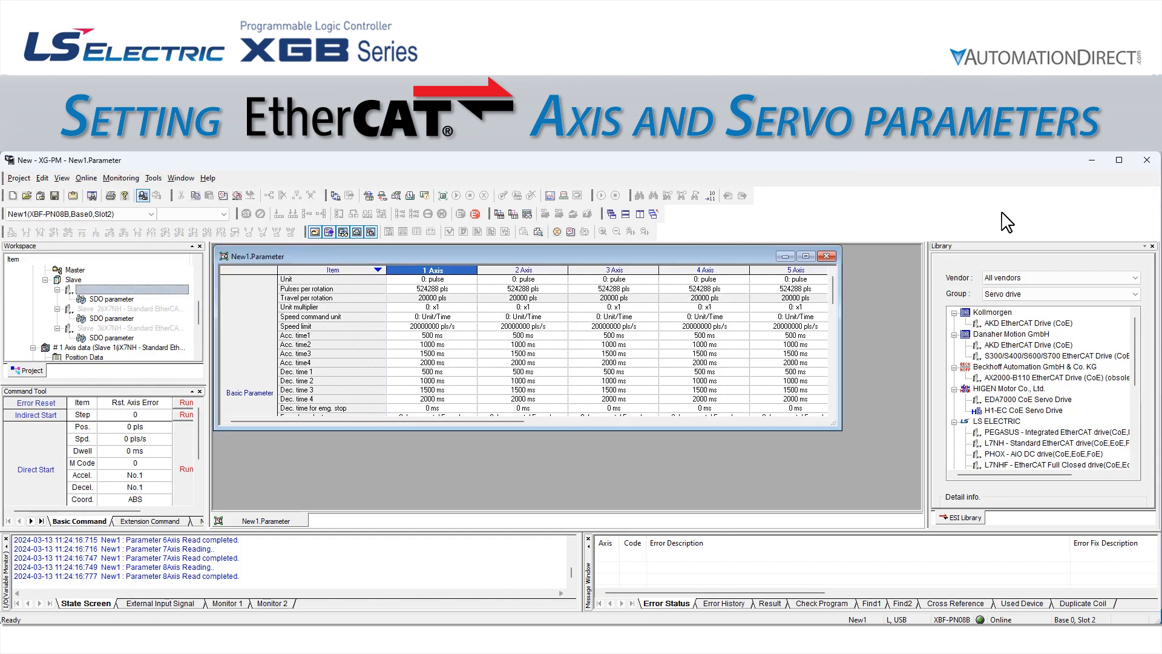
pyautogui.doubleClick(107, 298)
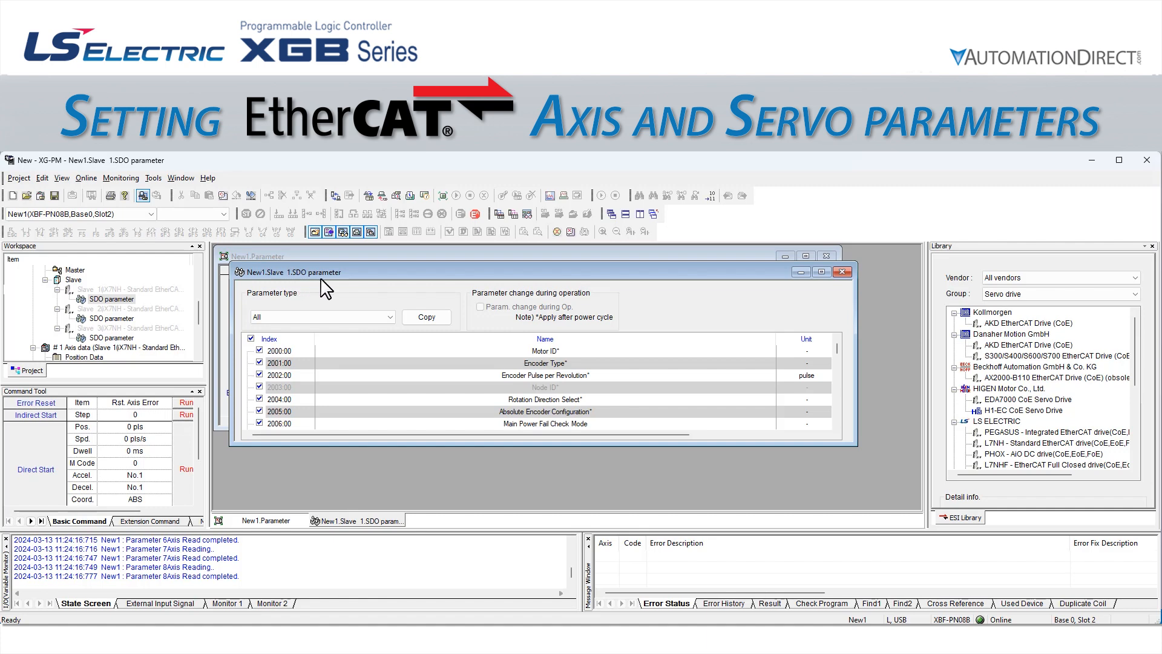
pyautogui.doubleClick(402, 272)
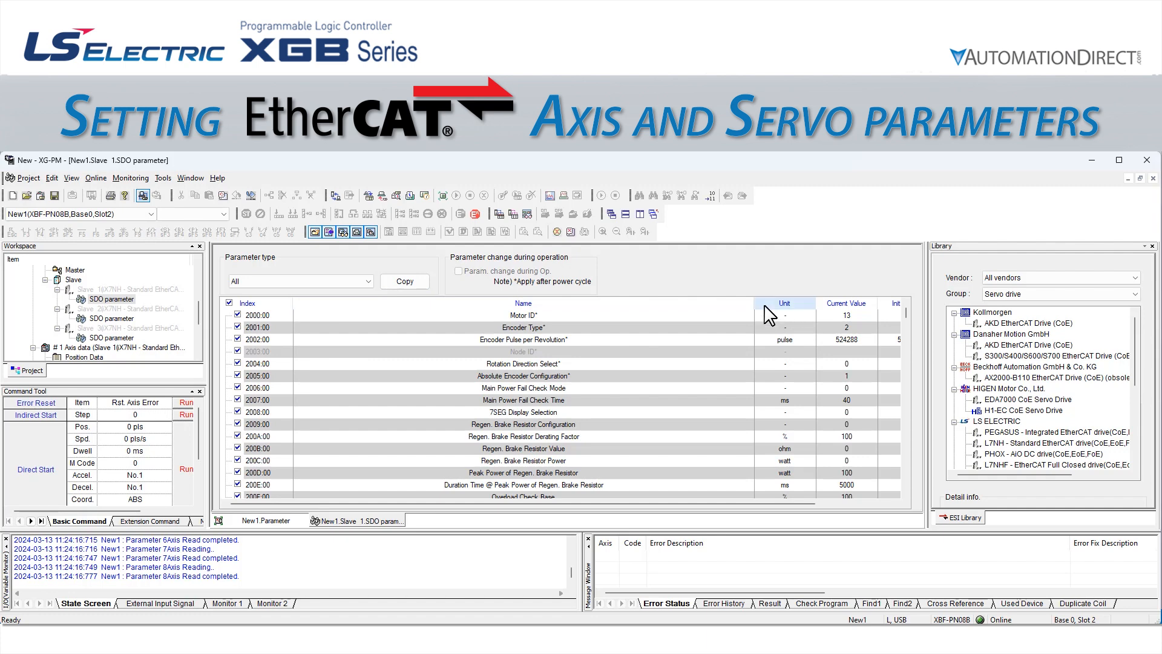
pyautogui.moveTo(755, 302); pyautogui.dragTo(626, 303)
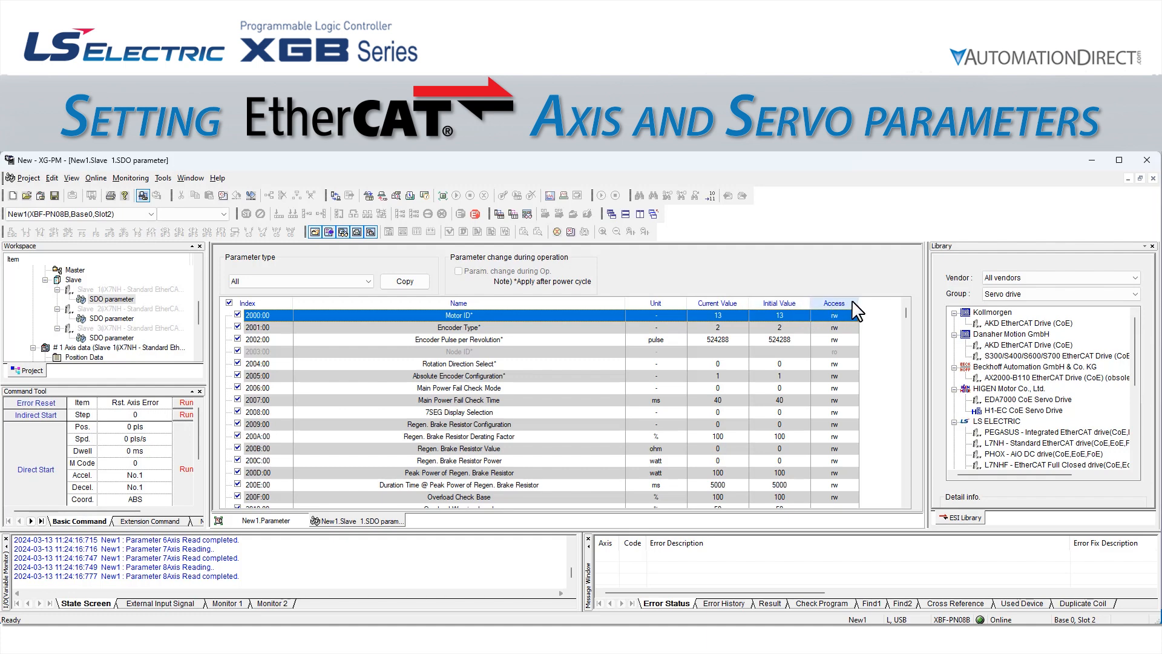
pyautogui.click(840, 352)
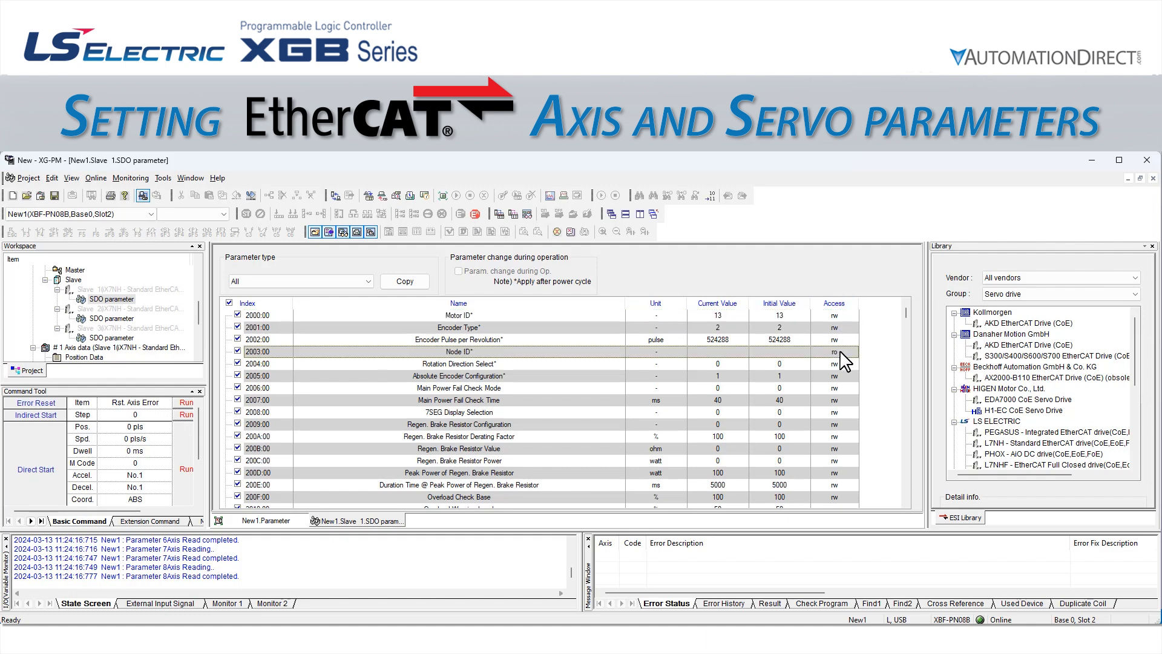
pyautogui.click(850, 341)
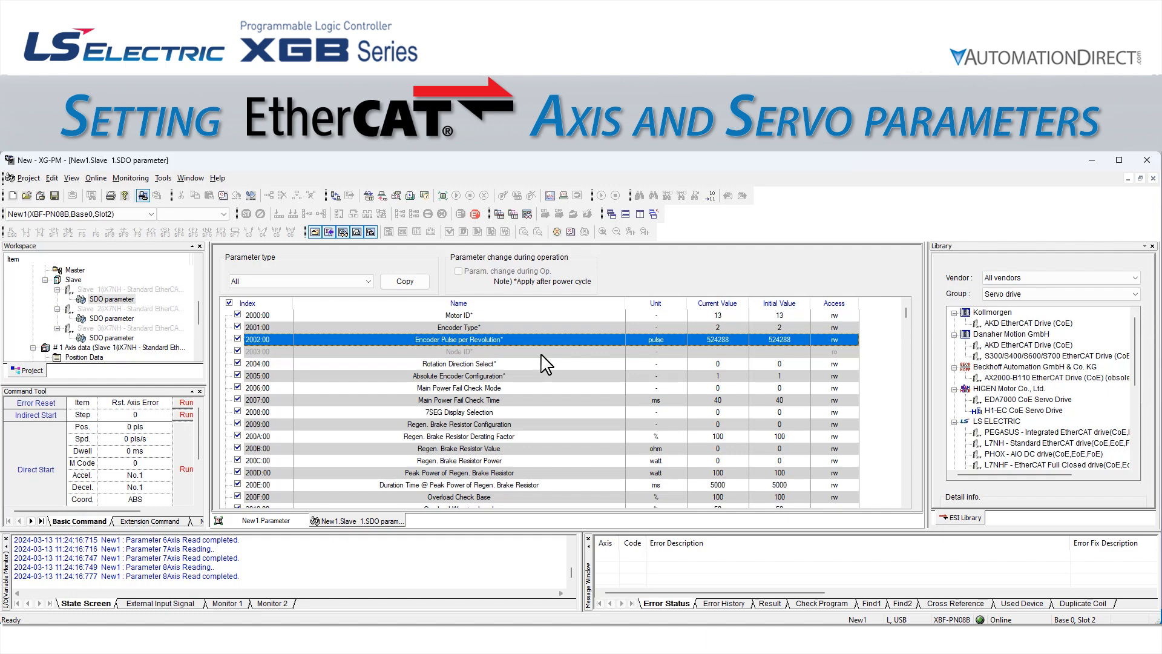
# Step: Set the current value of Slave 1's Overload Warning Level (2010:00) to 75 %
pyautogui.scroll(-3, 541, 354)
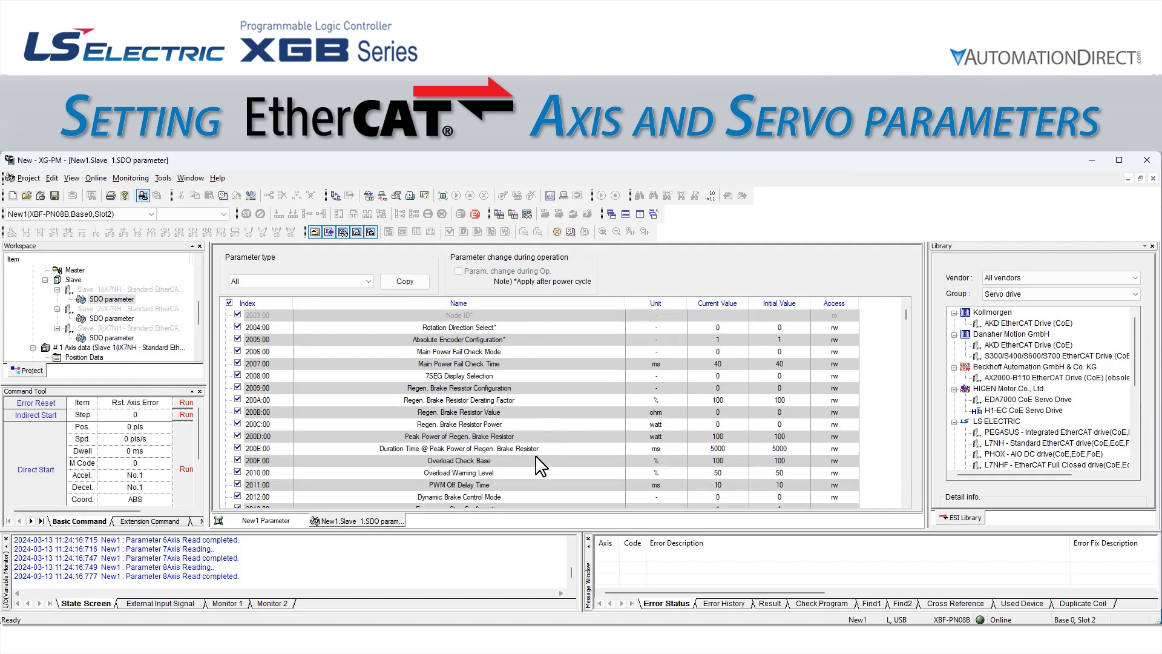
pyautogui.click(532, 474)
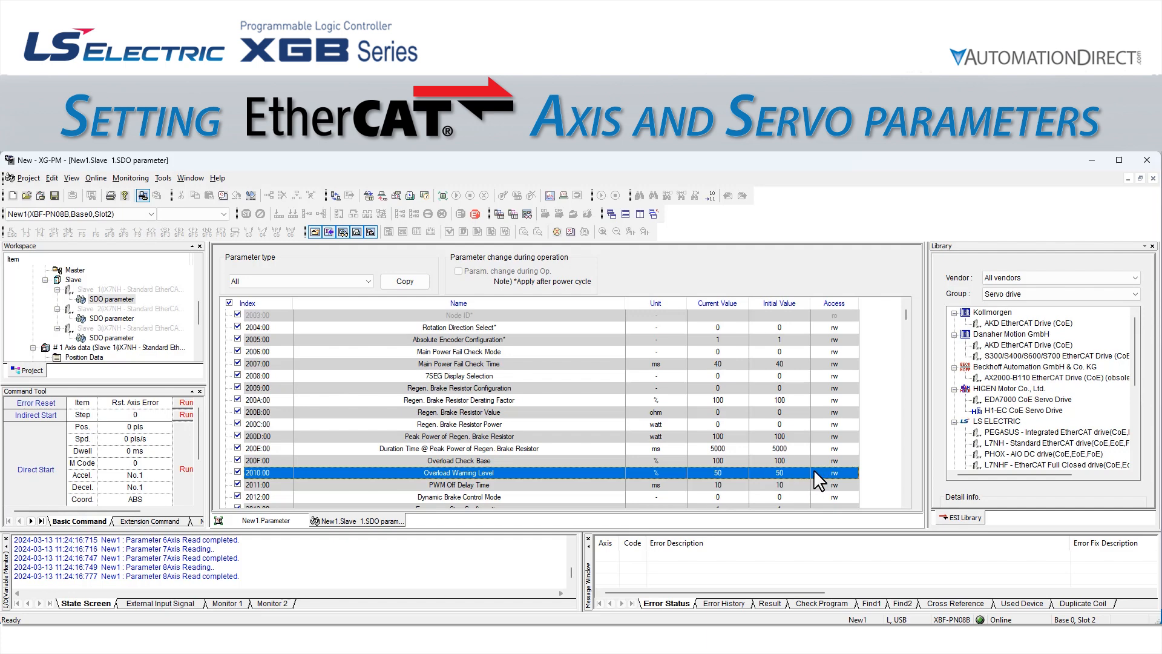
pyautogui.doubleClick(739, 472)
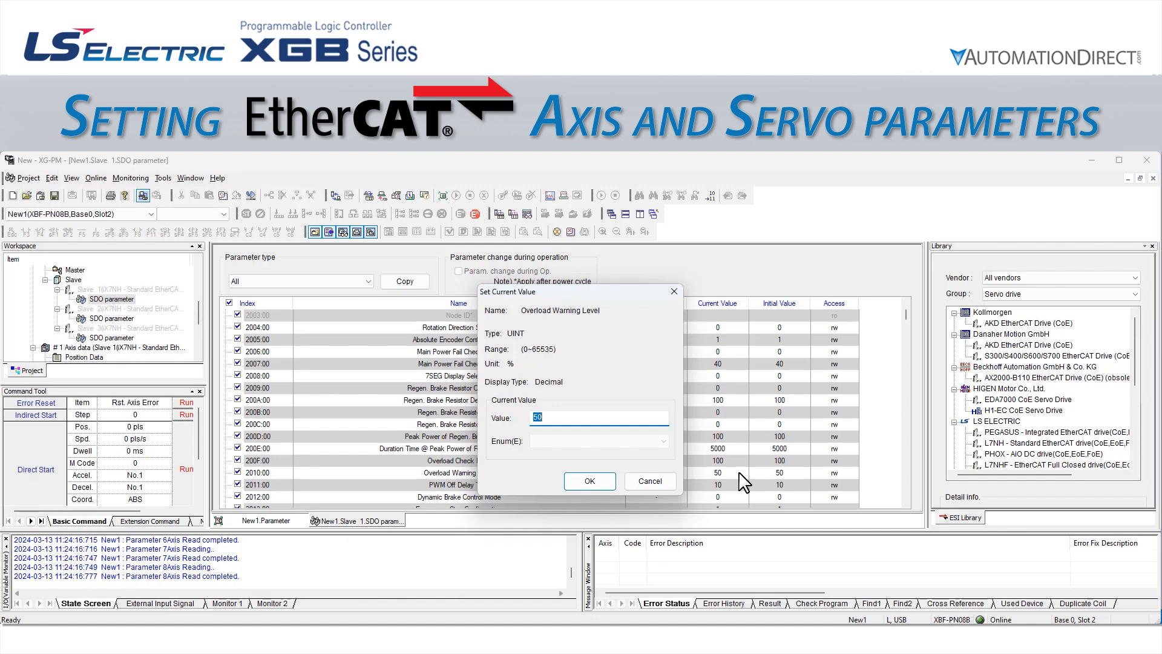
pyautogui.write('75')
pyautogui.click(590, 481)
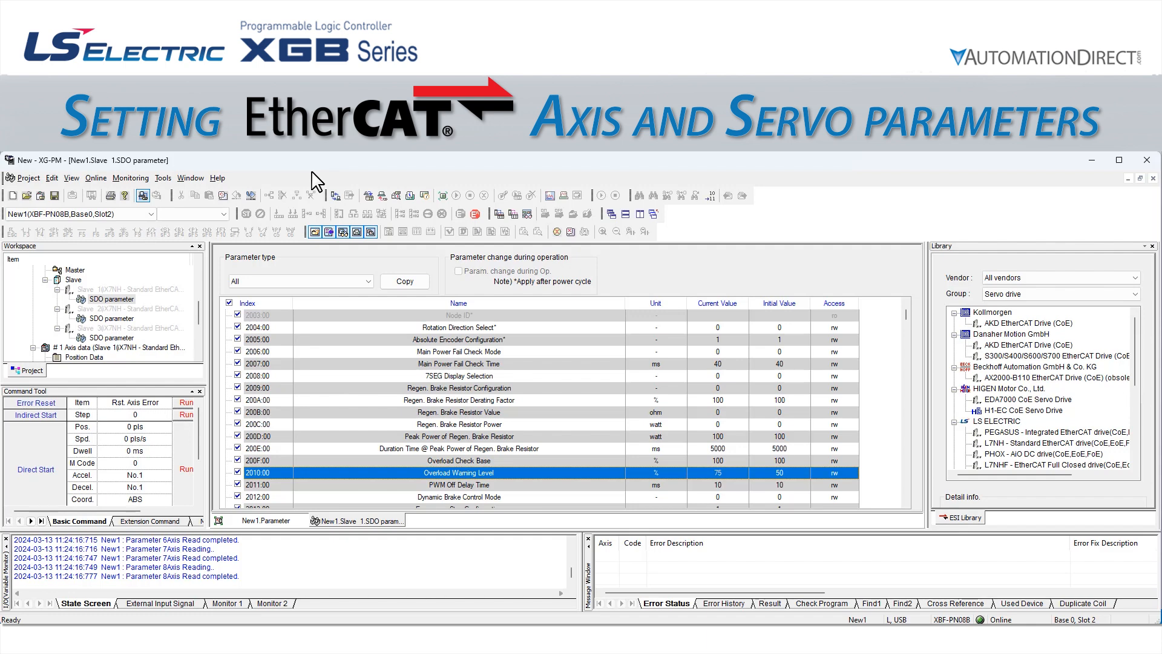
# Step: Connect to all EtherCAT slaves and close the completion message
pyautogui.click(97, 178)
pyautogui.moveTo(174, 235)
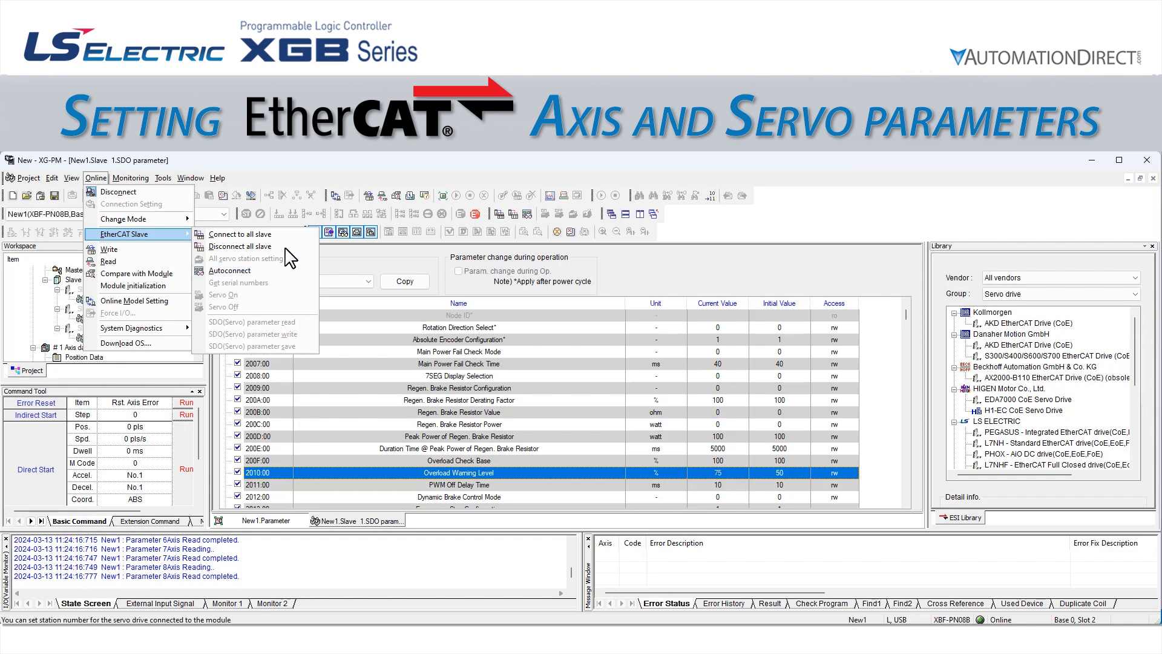
pyautogui.click(240, 234)
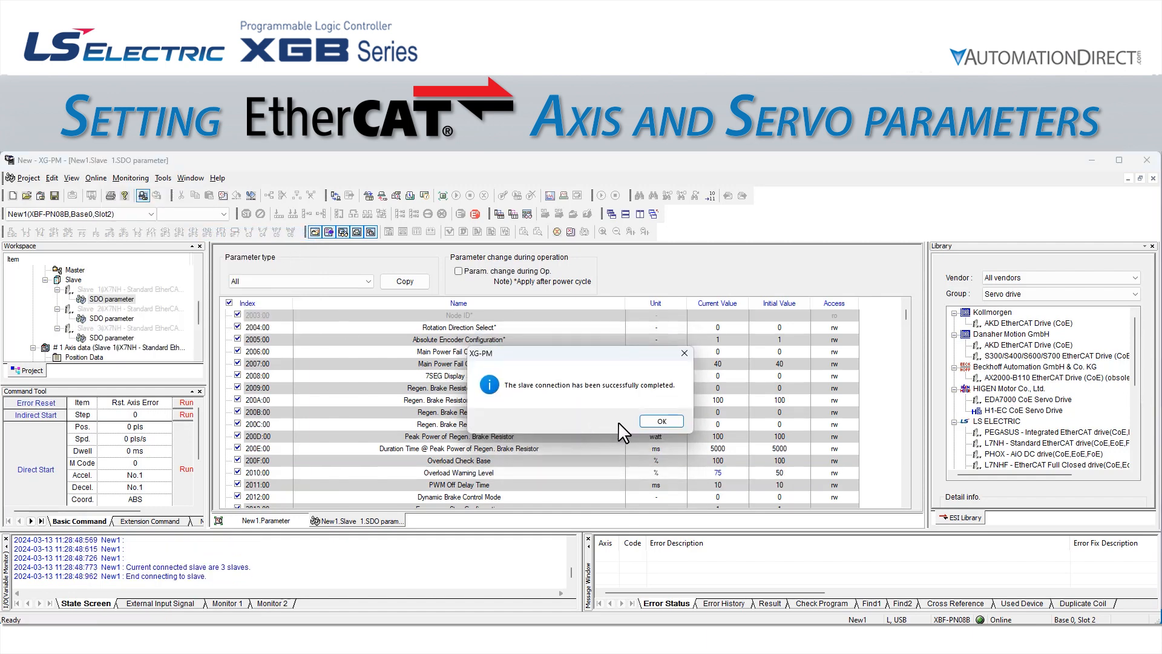
pyautogui.click(659, 421)
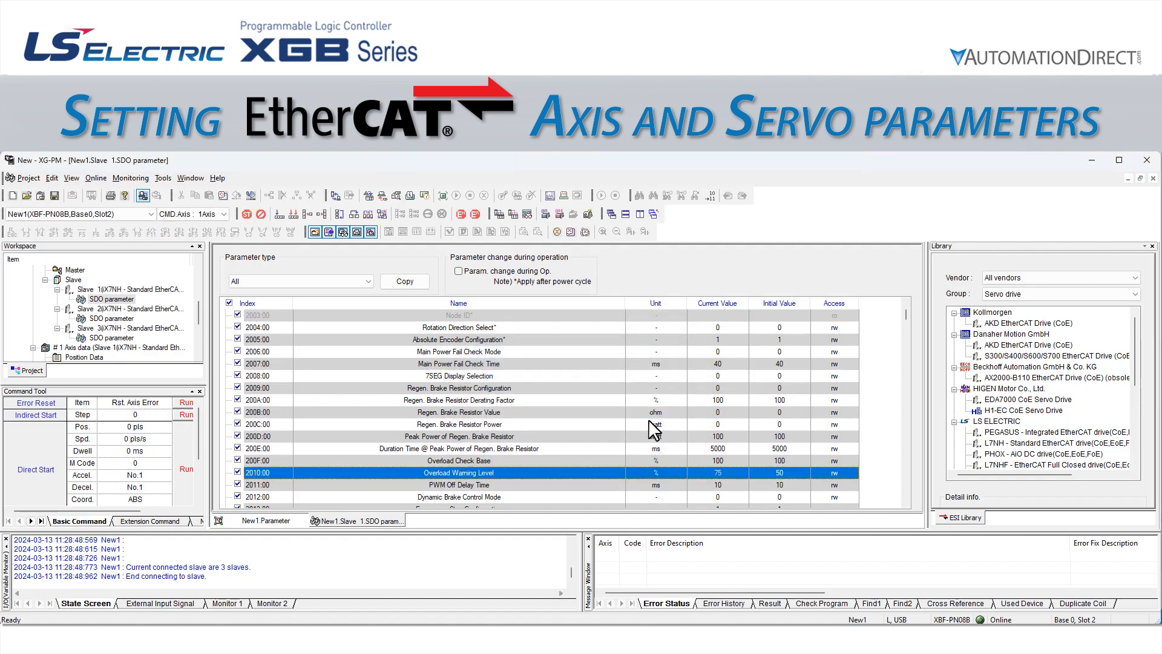
# Step: Write the SDO (servo) parameters to all three slaves of New1 (XBF-PN08B, Base0, Slot2)
pyautogui.click(95, 177)
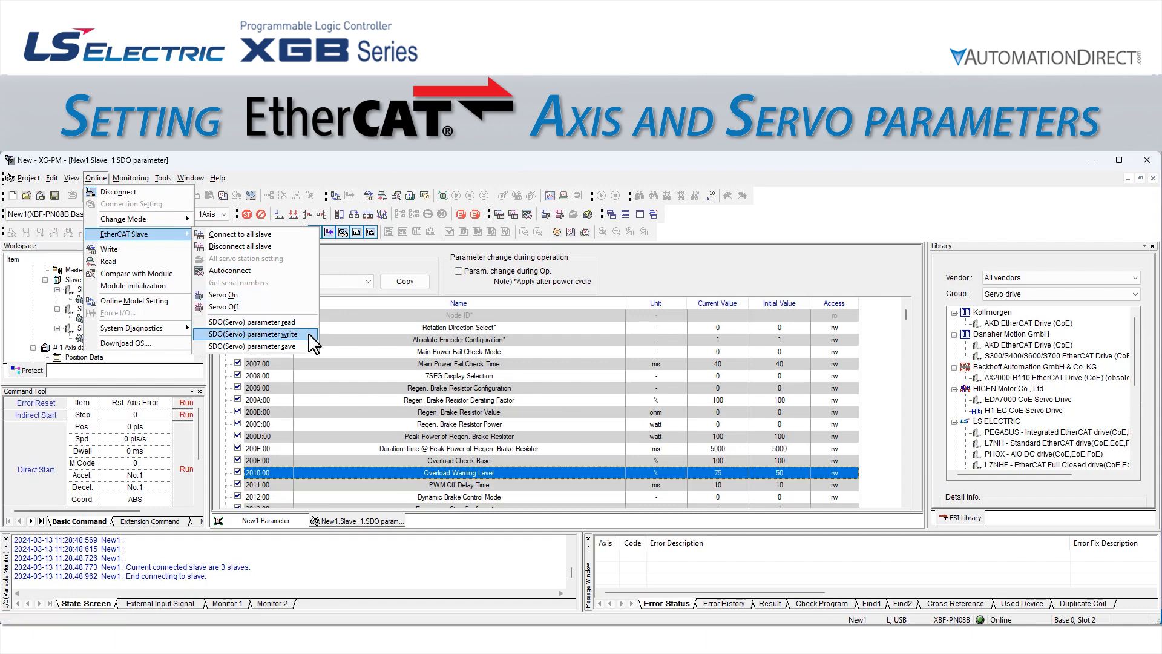
pyautogui.click(253, 334)
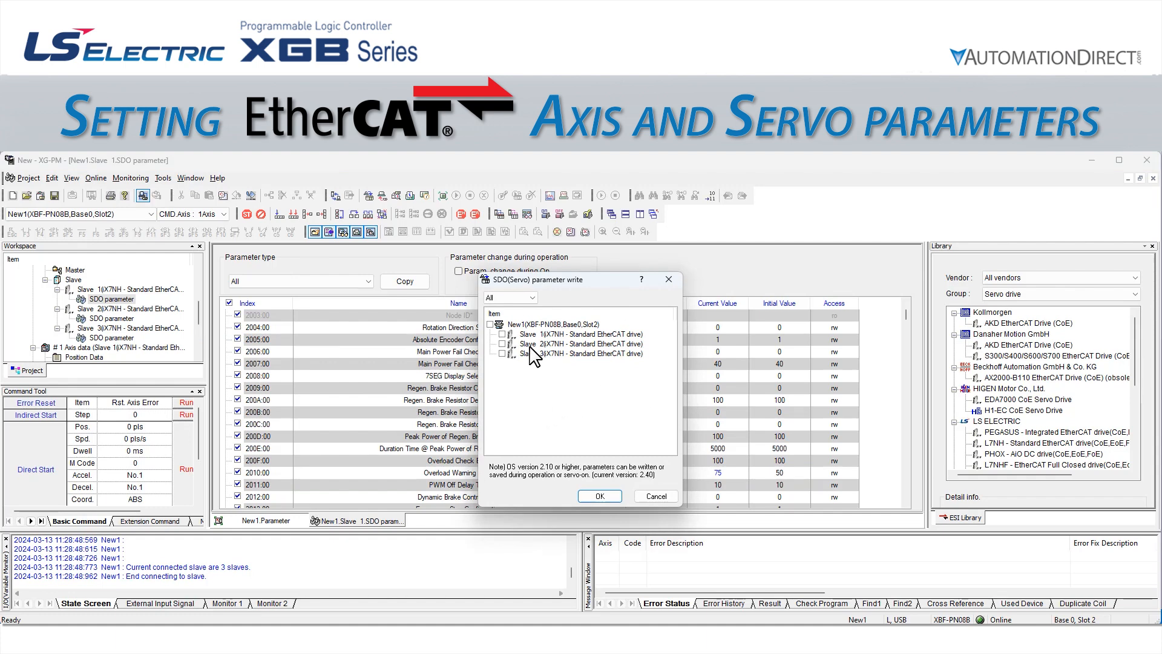
pyautogui.click(504, 336)
pyautogui.click(502, 334)
pyautogui.click(503, 344)
pyautogui.click(503, 334)
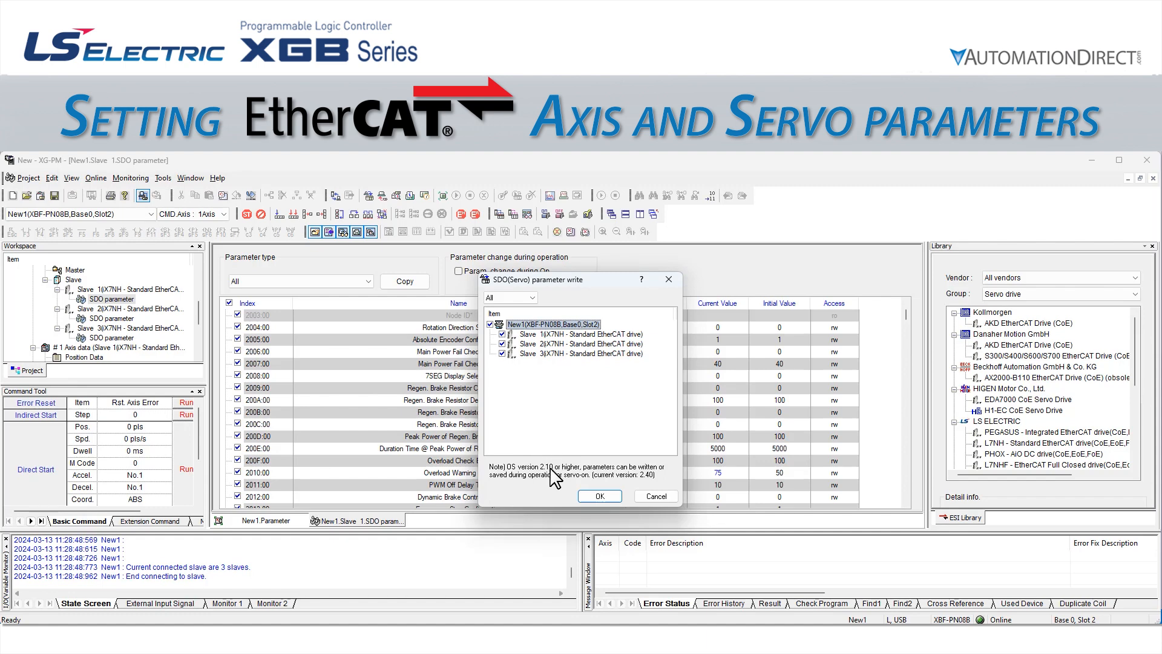
pyautogui.click(590, 499)
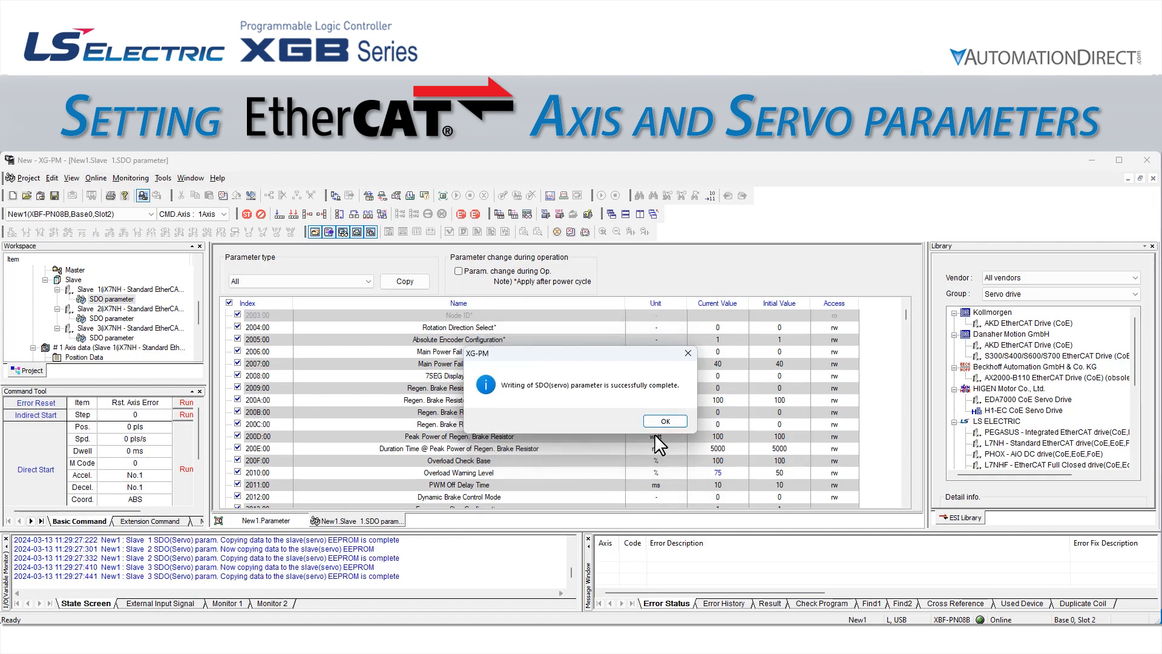
pyautogui.click(664, 422)
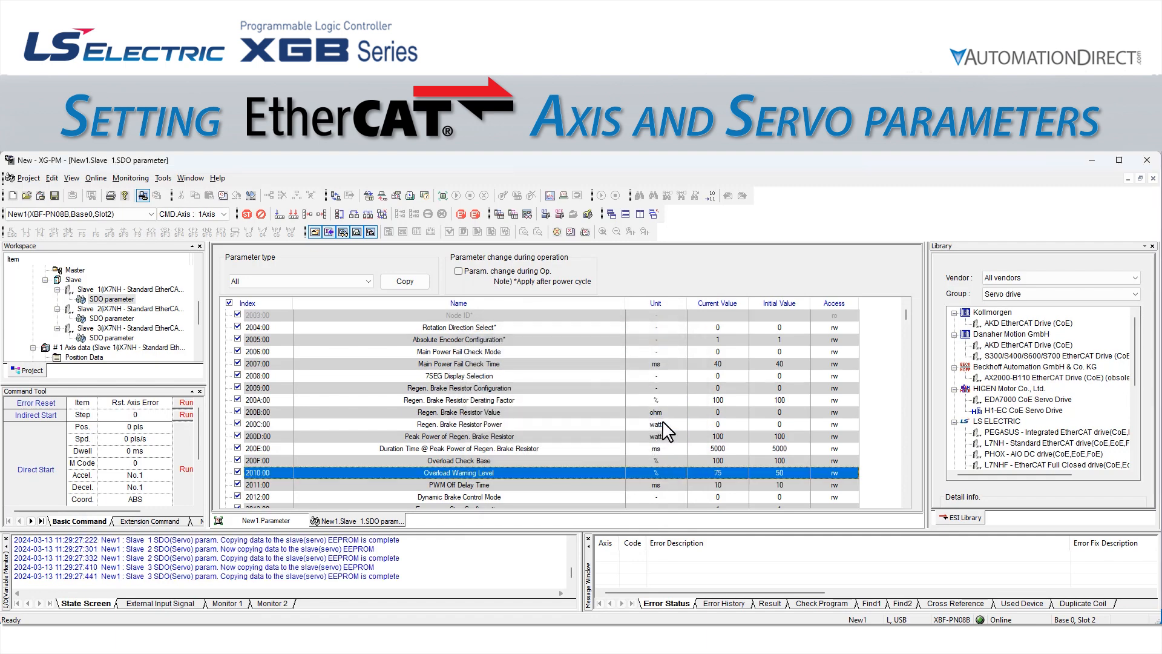
# Step: Disconnect all EtherCAT slaves from the module and close the completion message
pyautogui.click(95, 178)
pyautogui.moveTo(132, 239)
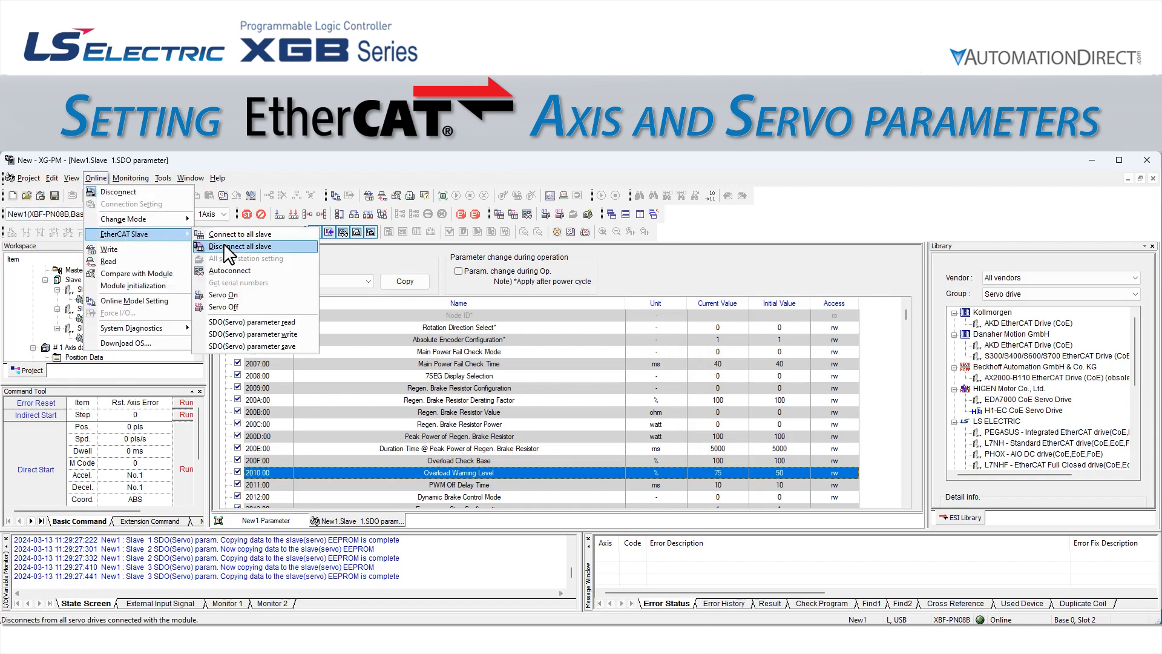
pyautogui.click(227, 247)
pyautogui.click(659, 427)
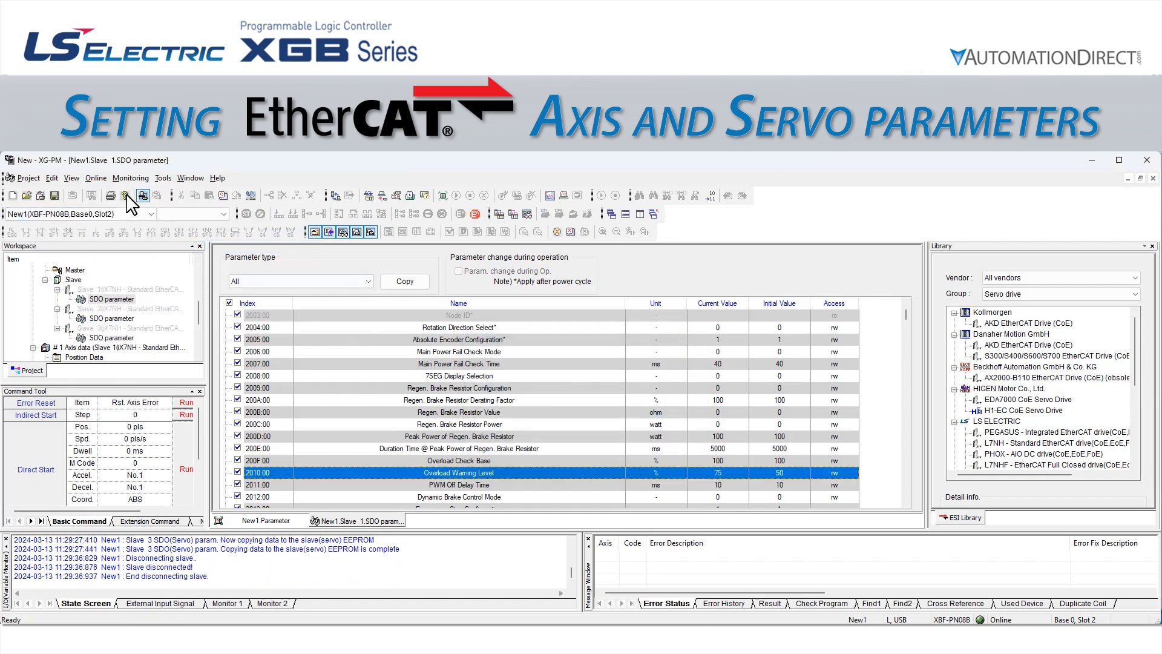
# Step: Reconnect the EtherCAT slaves with Autoconnect so that their SDO parameters are read back into the project
pyautogui.click(95, 178)
pyautogui.moveTo(139, 234)
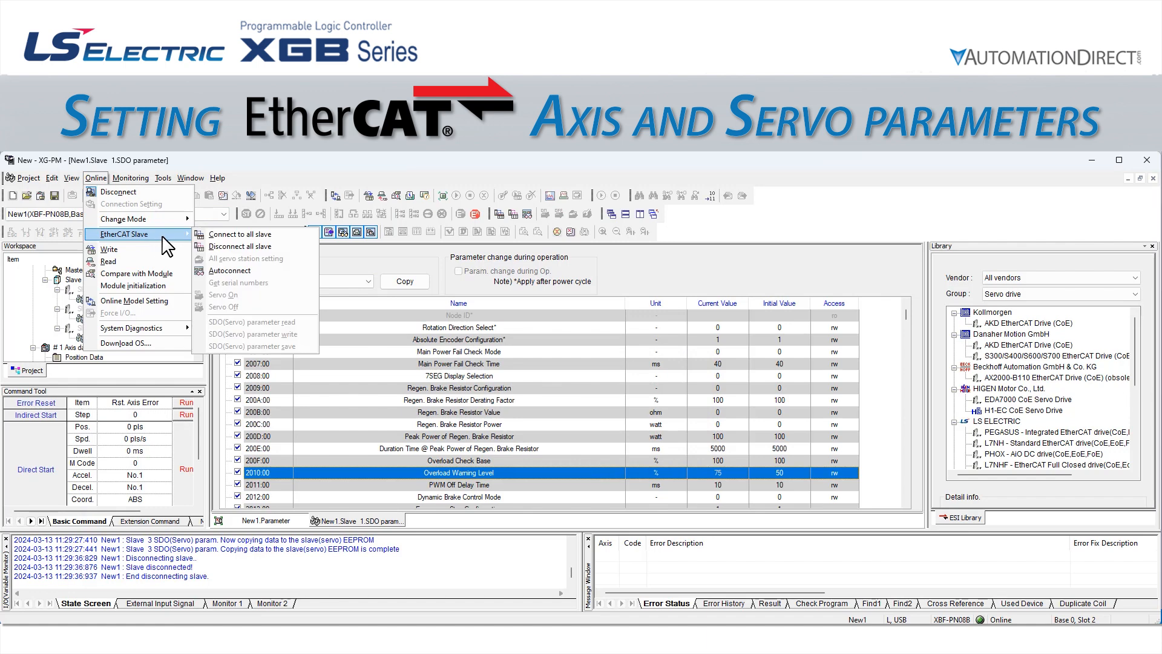
pyautogui.click(242, 276)
pyautogui.click(629, 440)
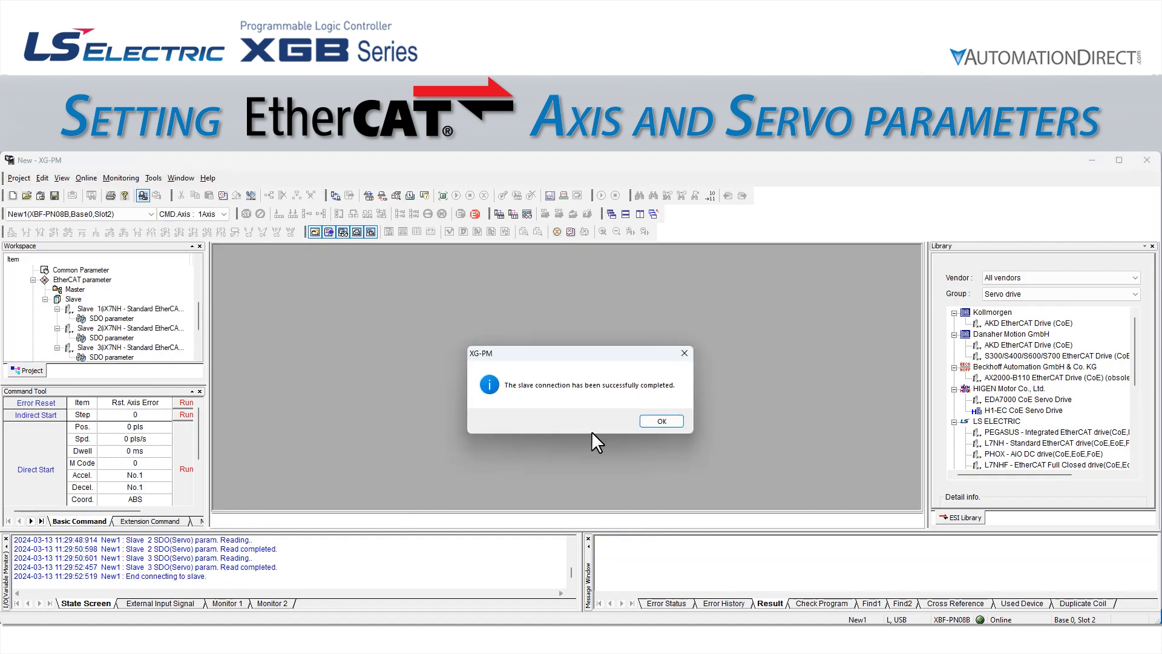
pyautogui.click(656, 422)
# Step: Show Slave 1's SDO parameters maximized and check the current value of Overload Warning Level (2010:00)
pyautogui.click(112, 319)
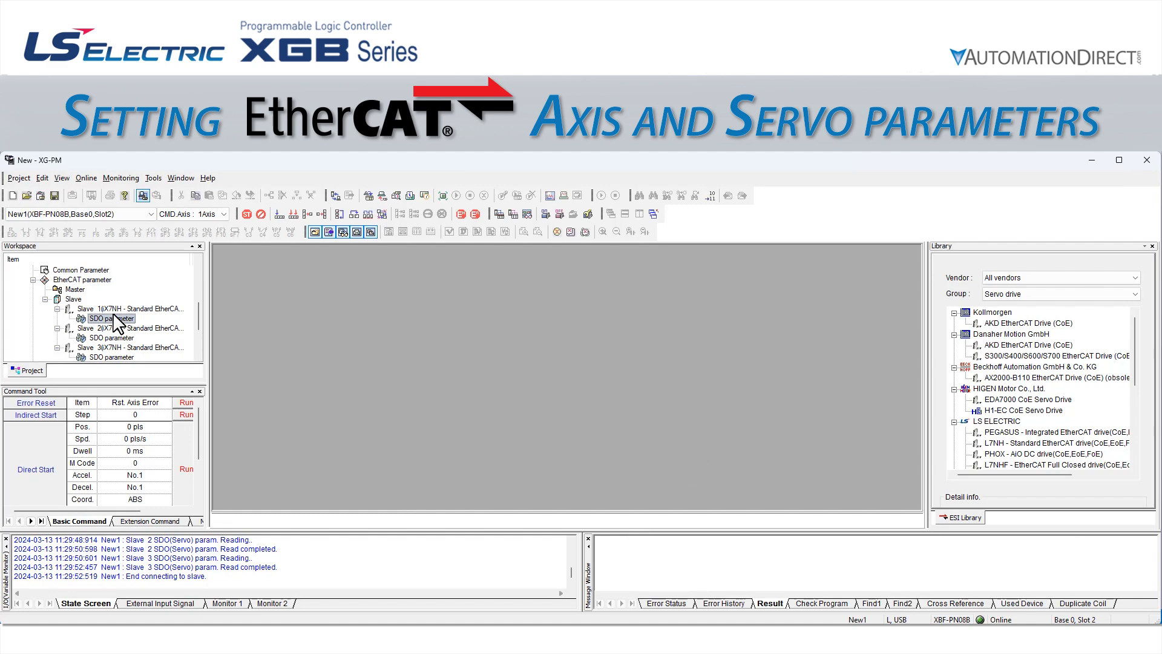
pyautogui.doubleClick(111, 319)
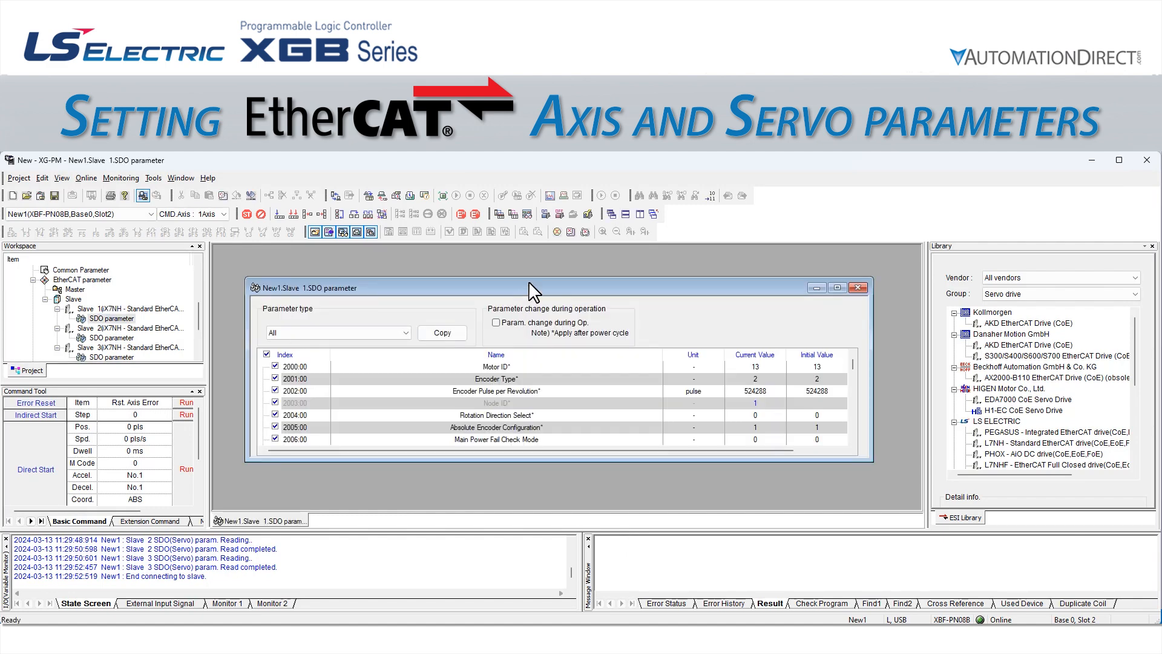
pyautogui.doubleClick(534, 286)
pyautogui.scroll(-2, 550, 402)
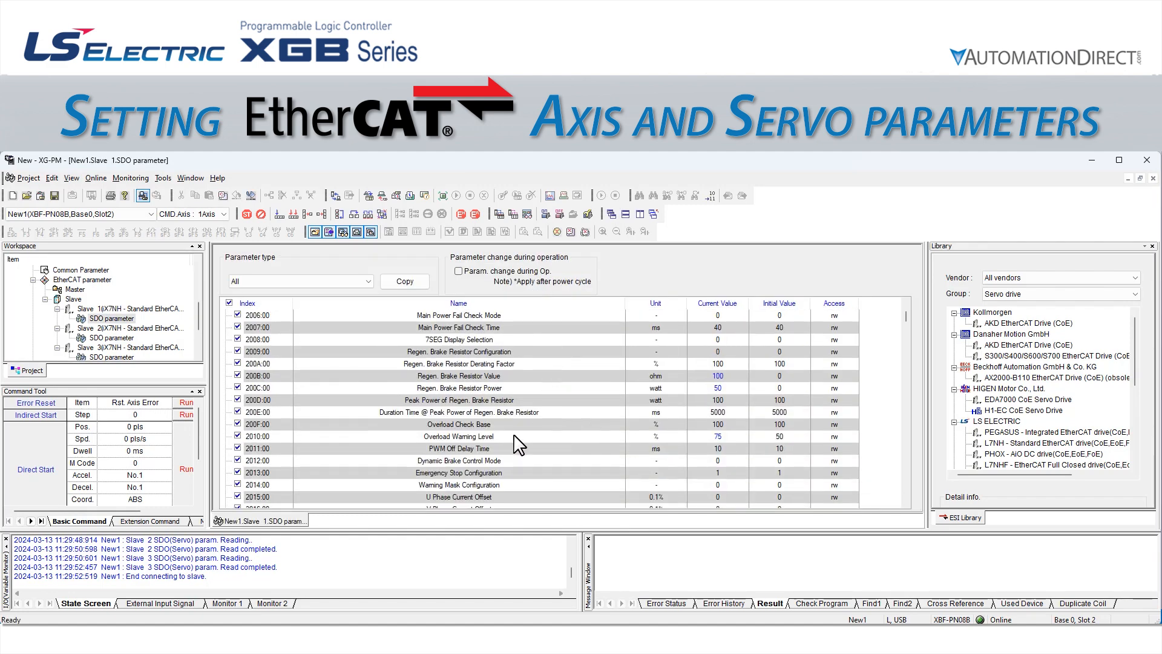
pyautogui.click(525, 438)
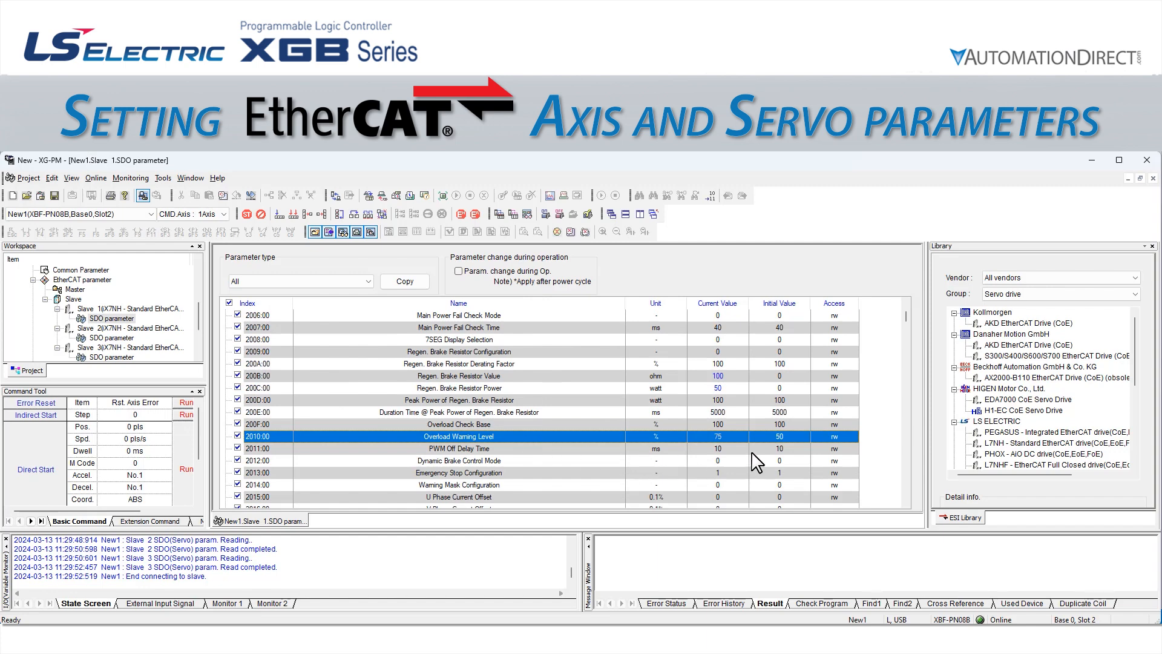